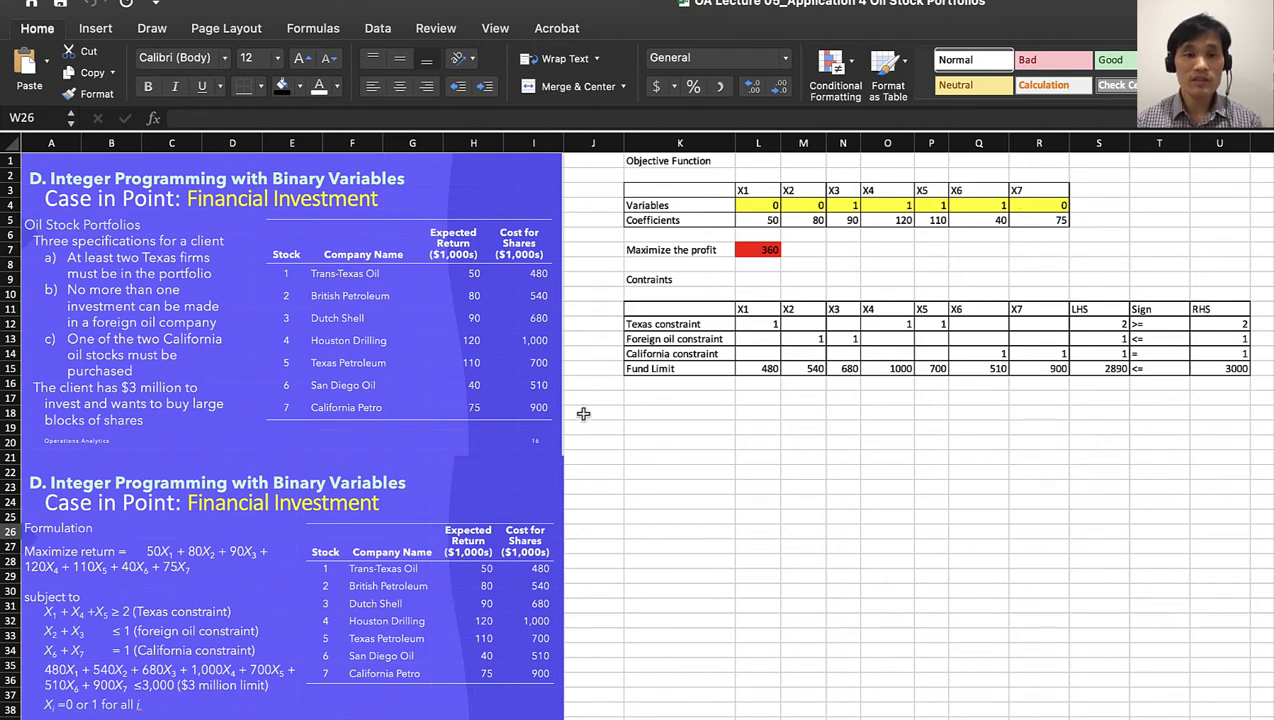
Step: Examine the variable cells L4:R4 and the formula behind the Maximize the profit cell L7
drag(764, 204, 1033, 204)
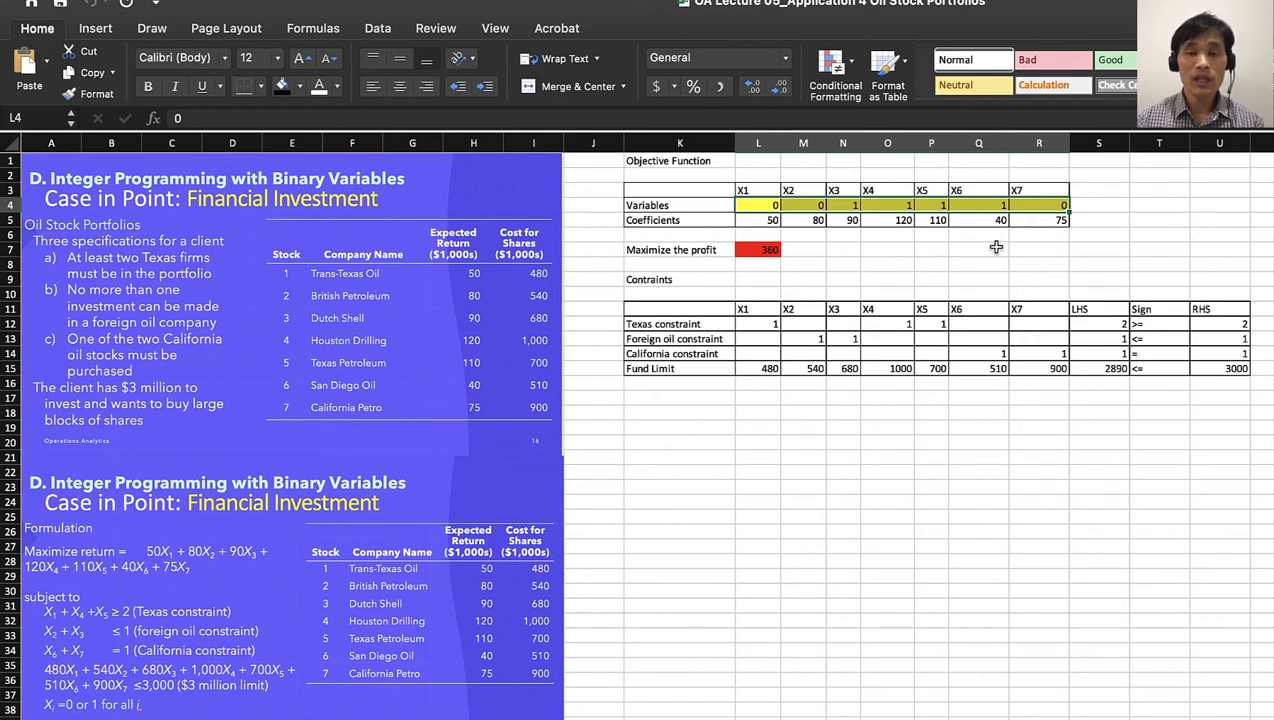
click(764, 248)
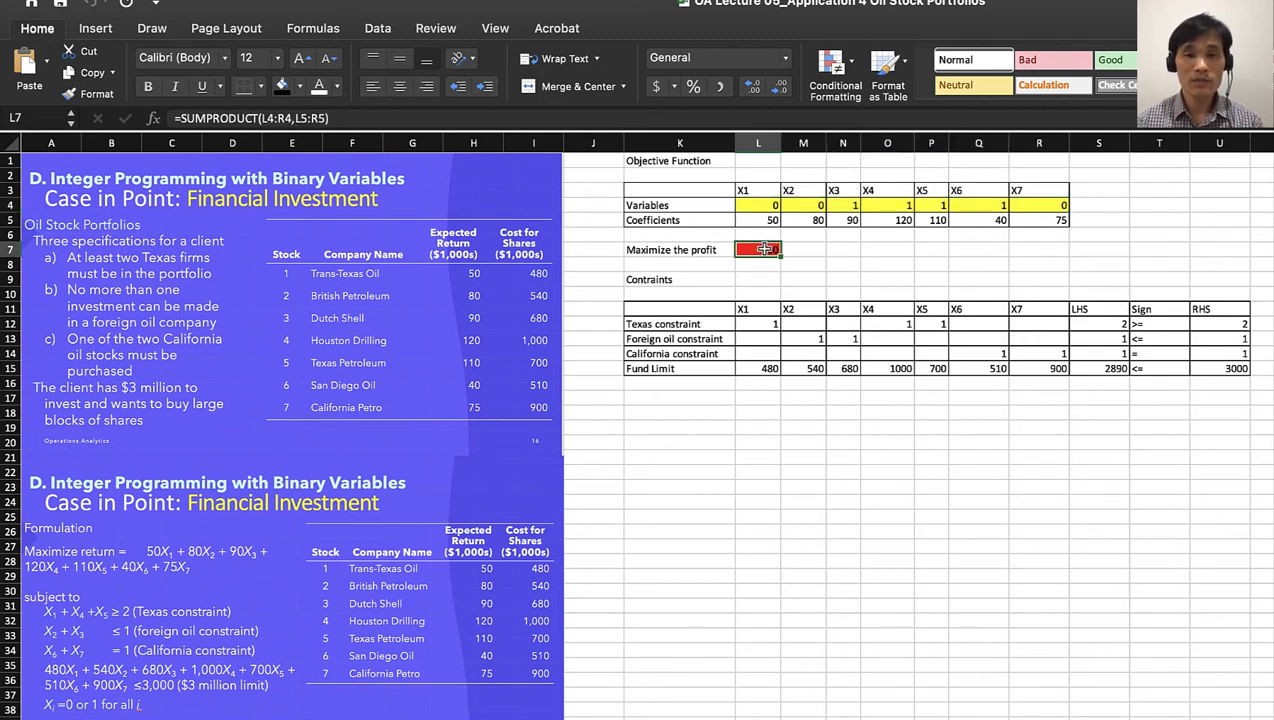
double_click(766, 249)
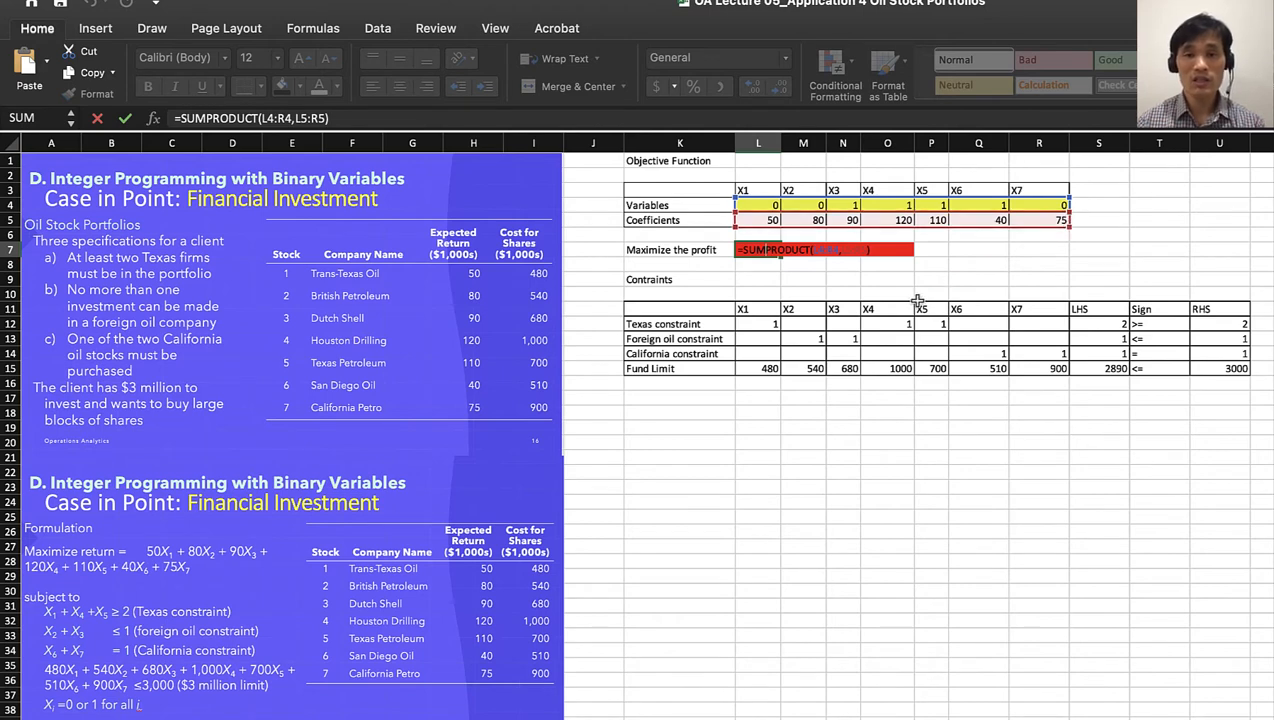
key(Return)
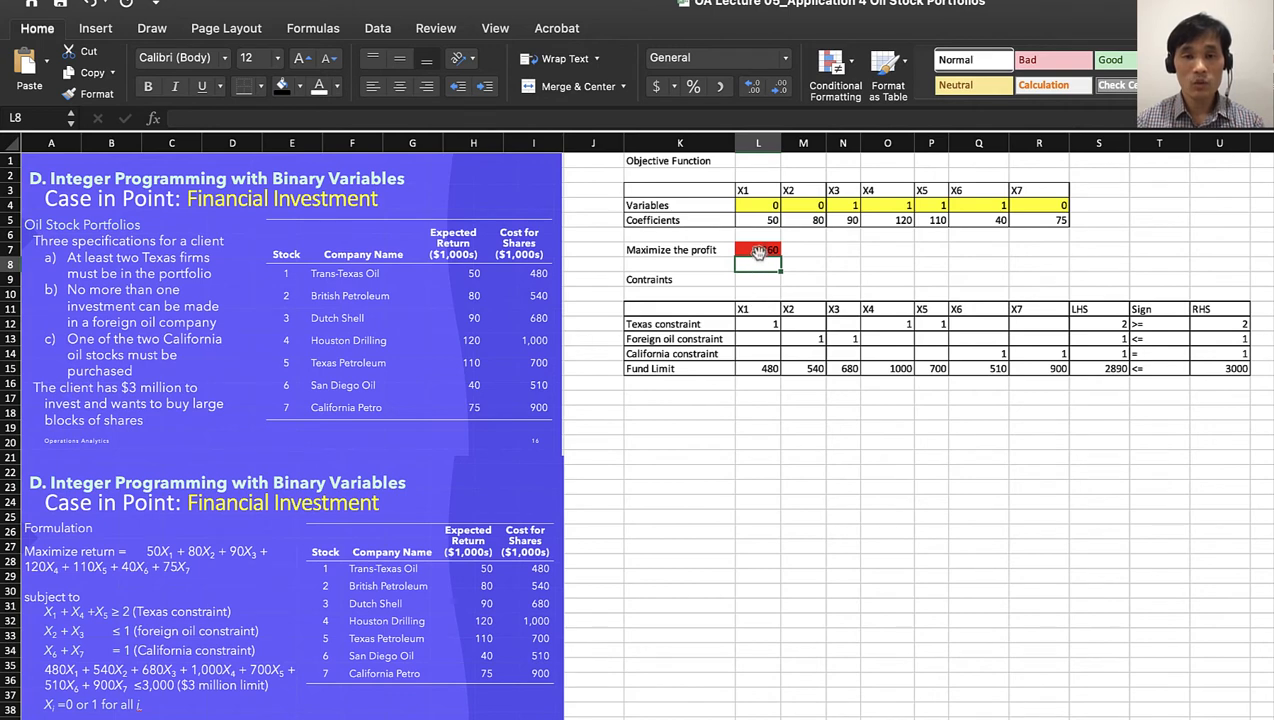
Step: Enter =SUMPRODUCT(L4:R4,L12:R12) as the LHS of the Texas constraint in cell S12
click(667, 324)
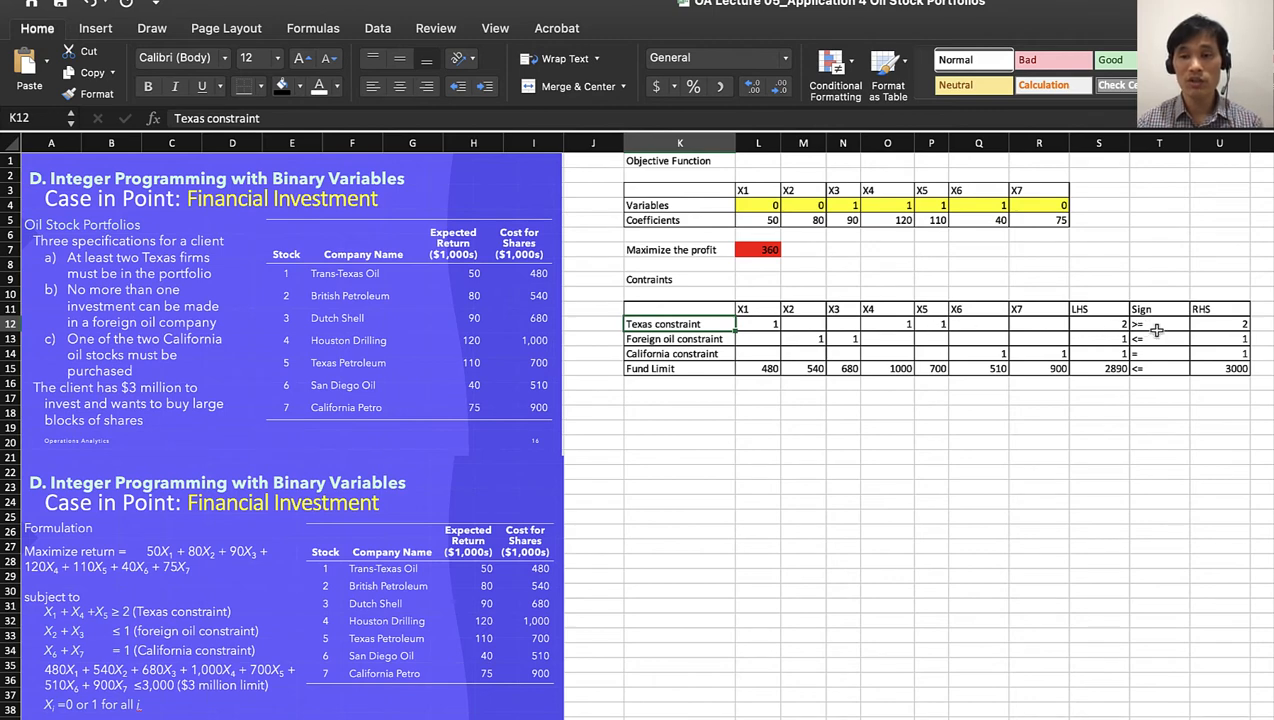
click(1112, 325)
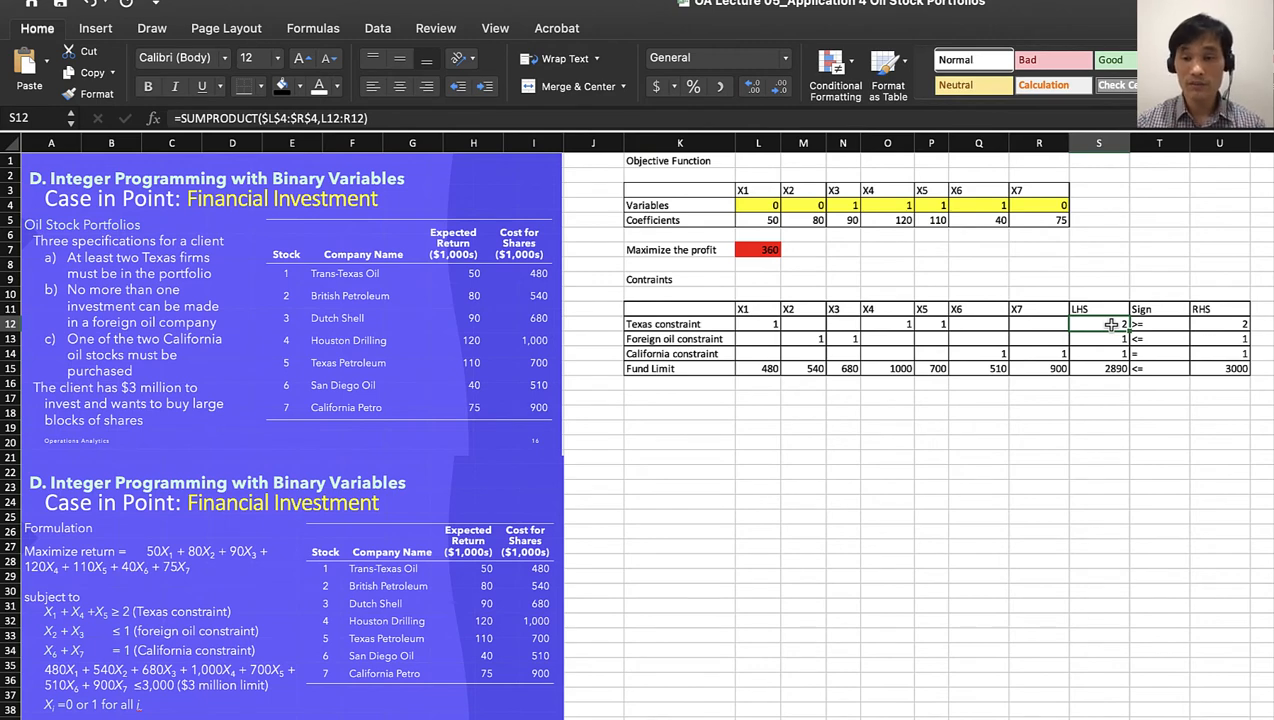
text(=)
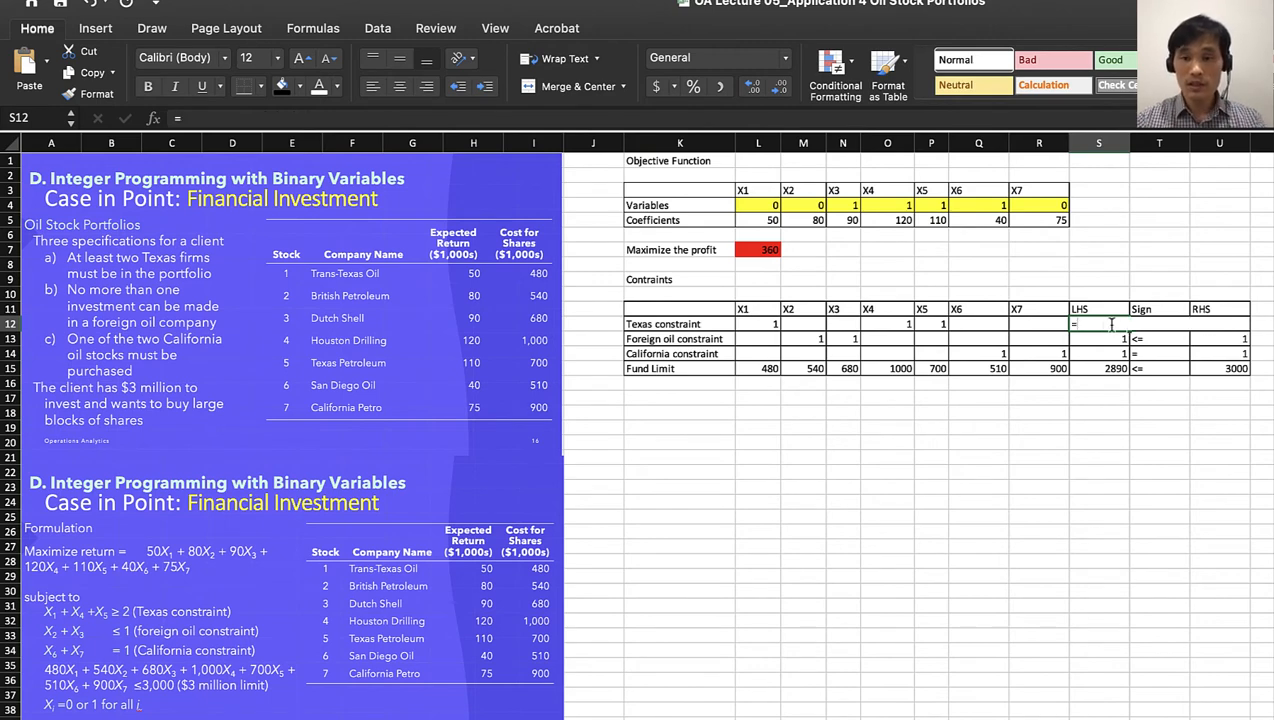
text(sump)
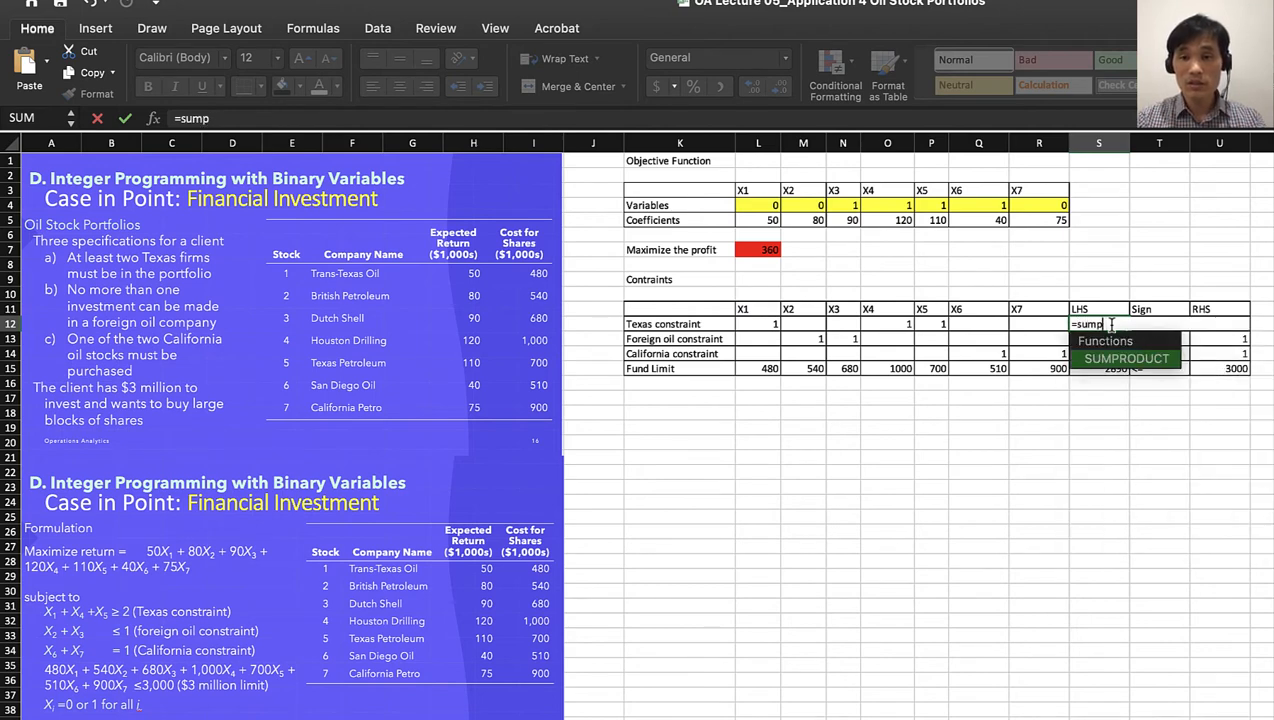
text(roduct)
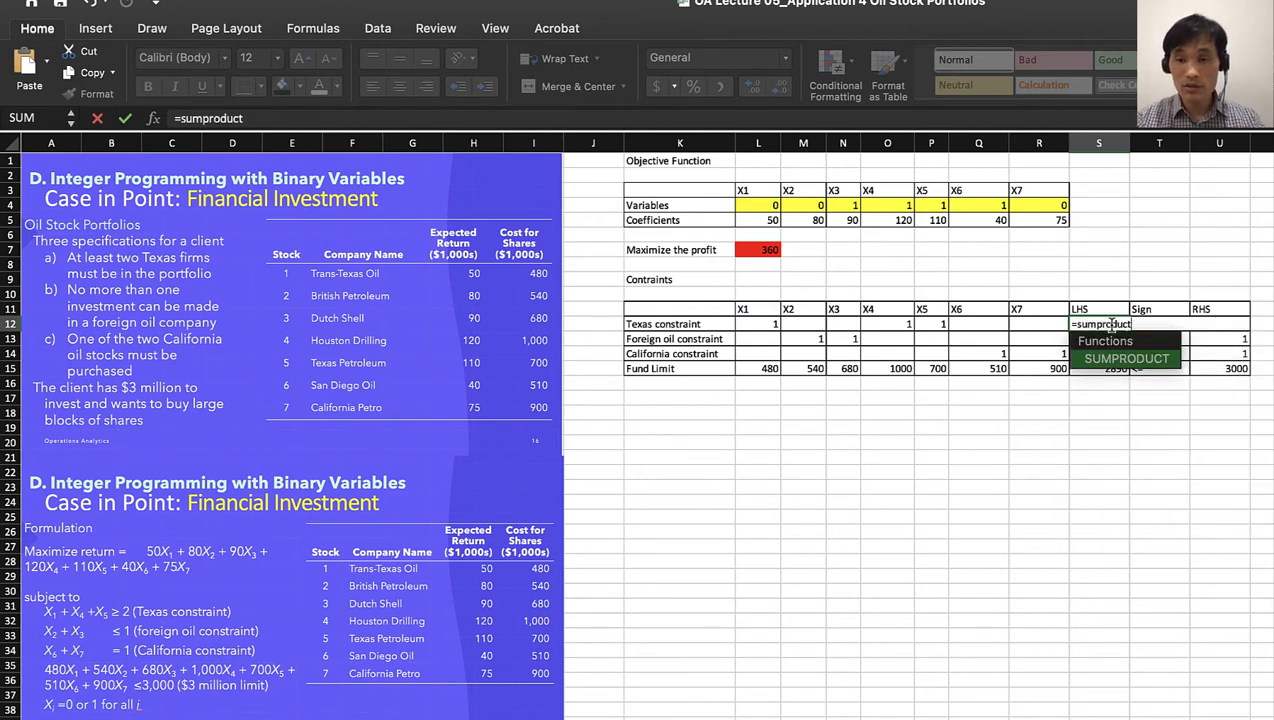
text(()
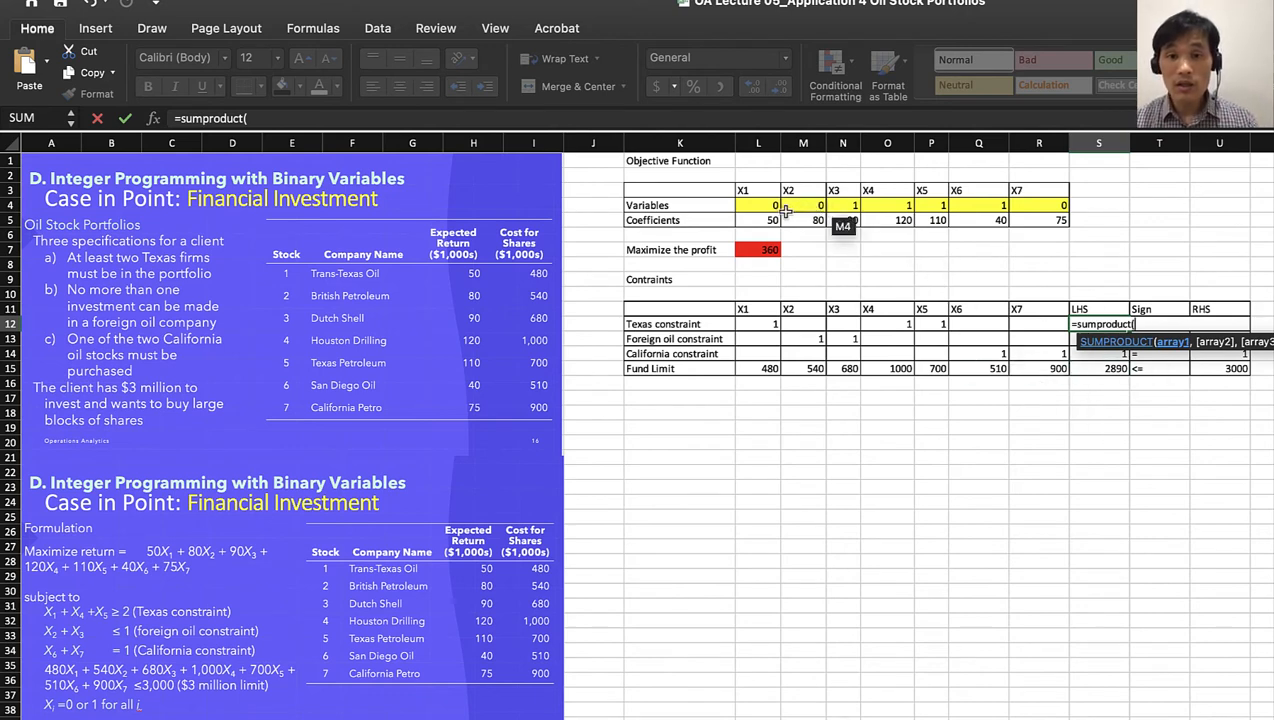
drag(760, 205, 1023, 204)
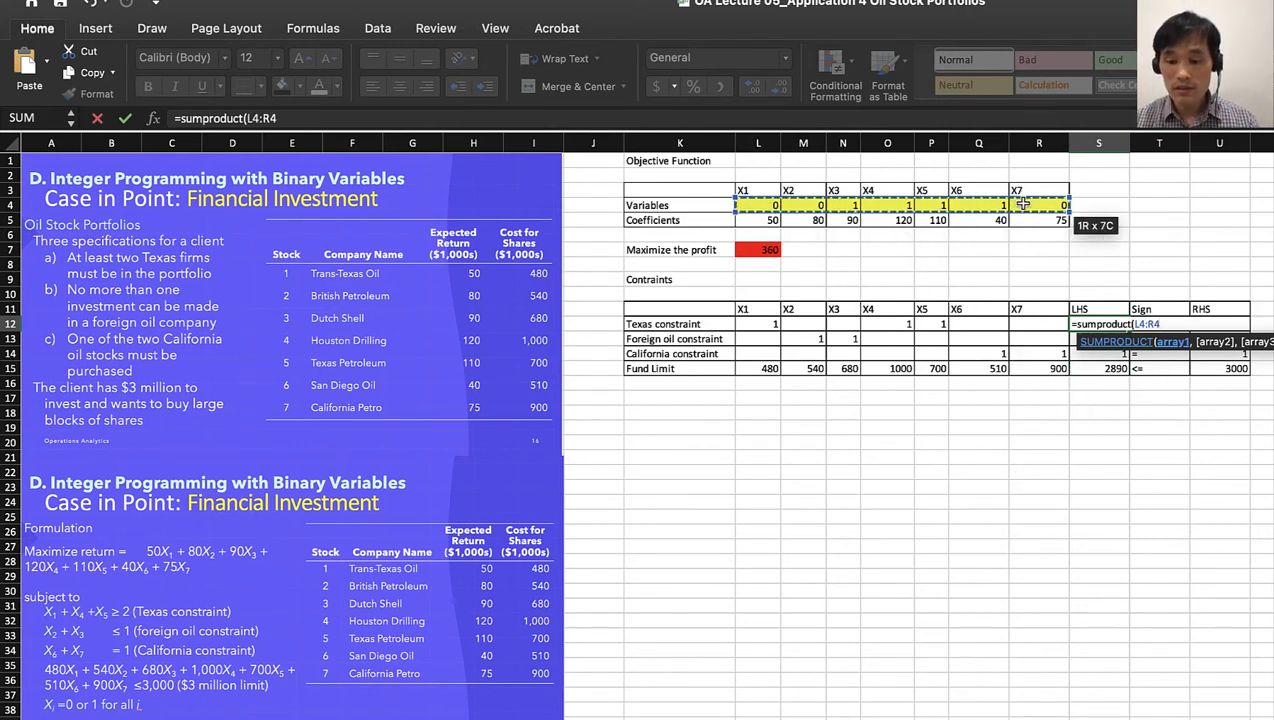
text(,)
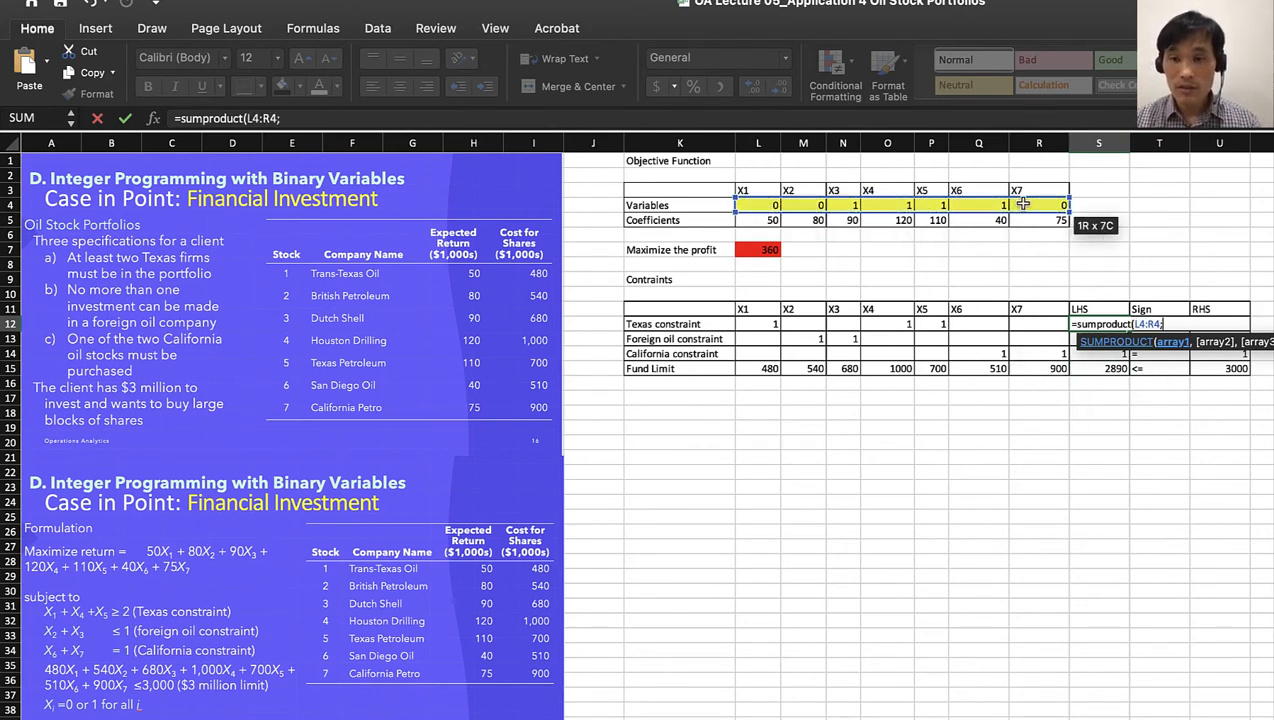
click(762, 323)
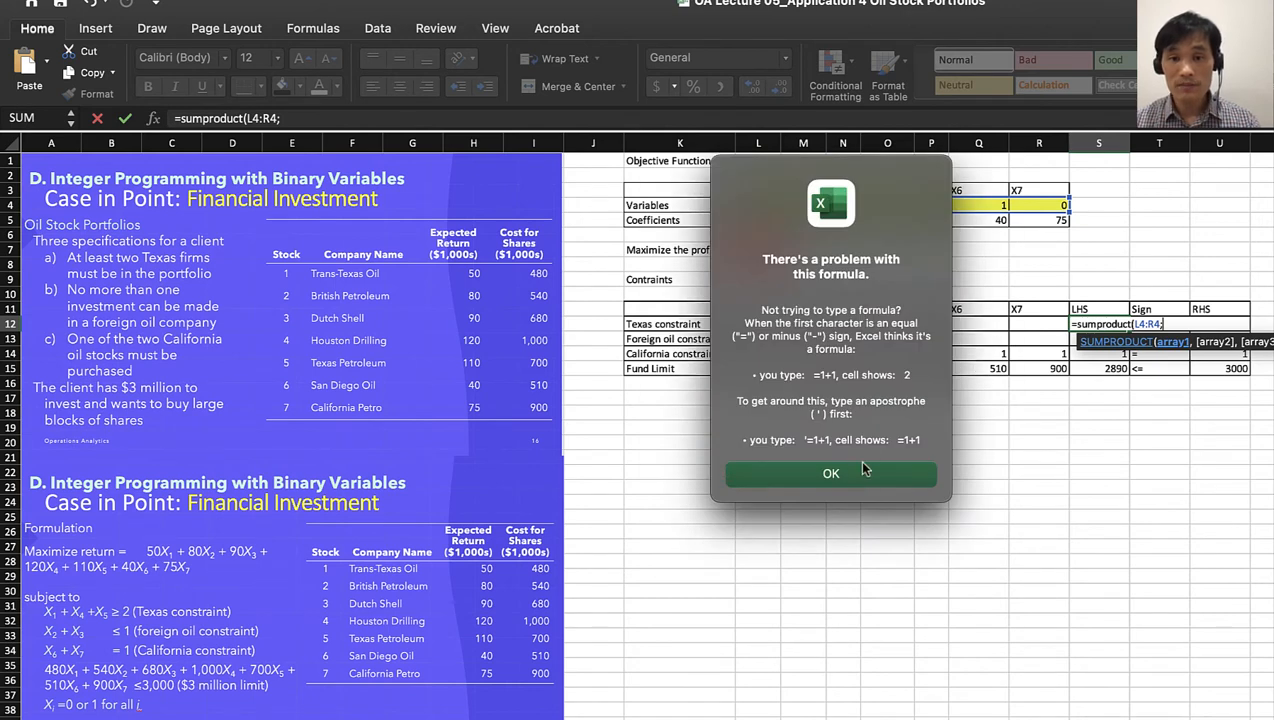
click(862, 473)
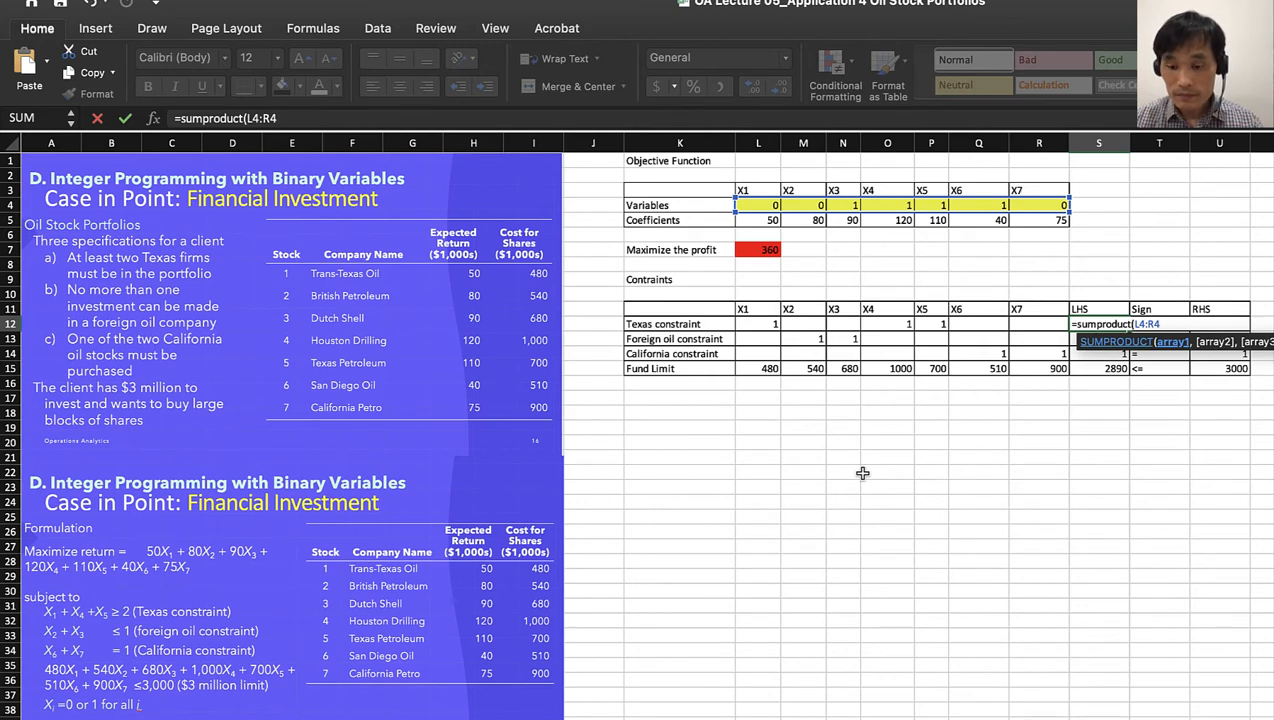
text(,)
click(763, 326)
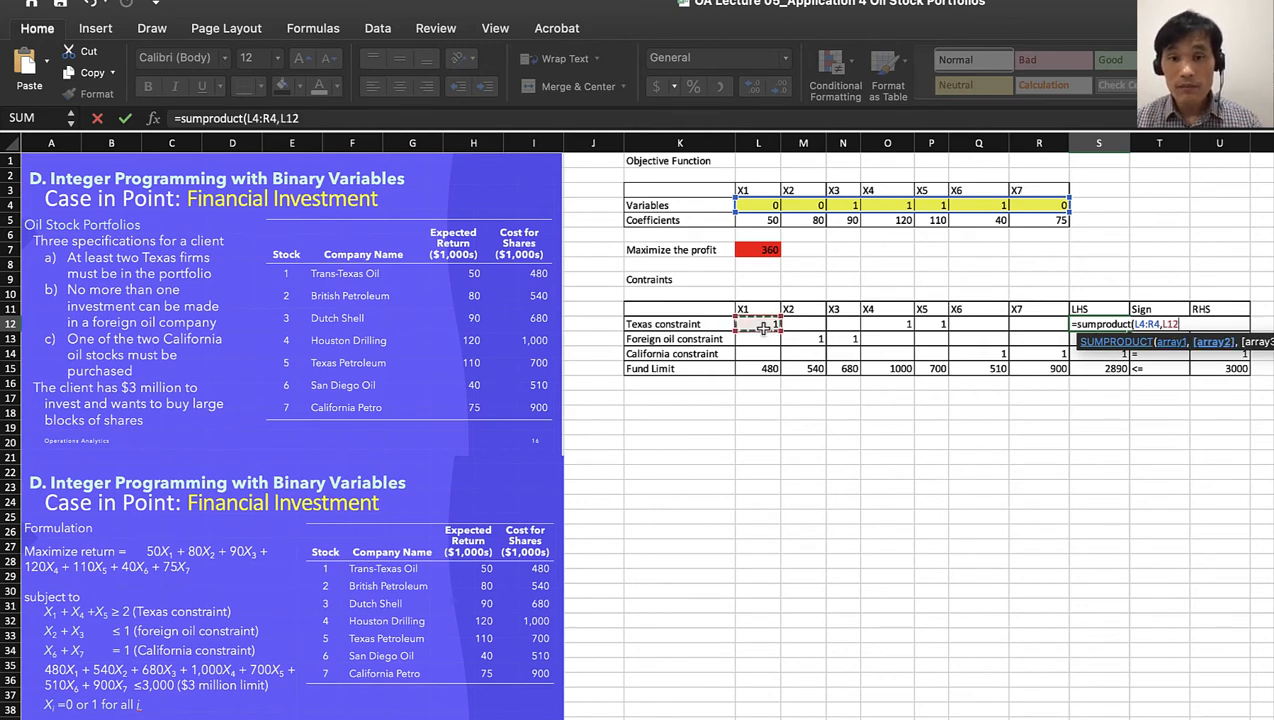
drag(763, 326, 1022, 329)
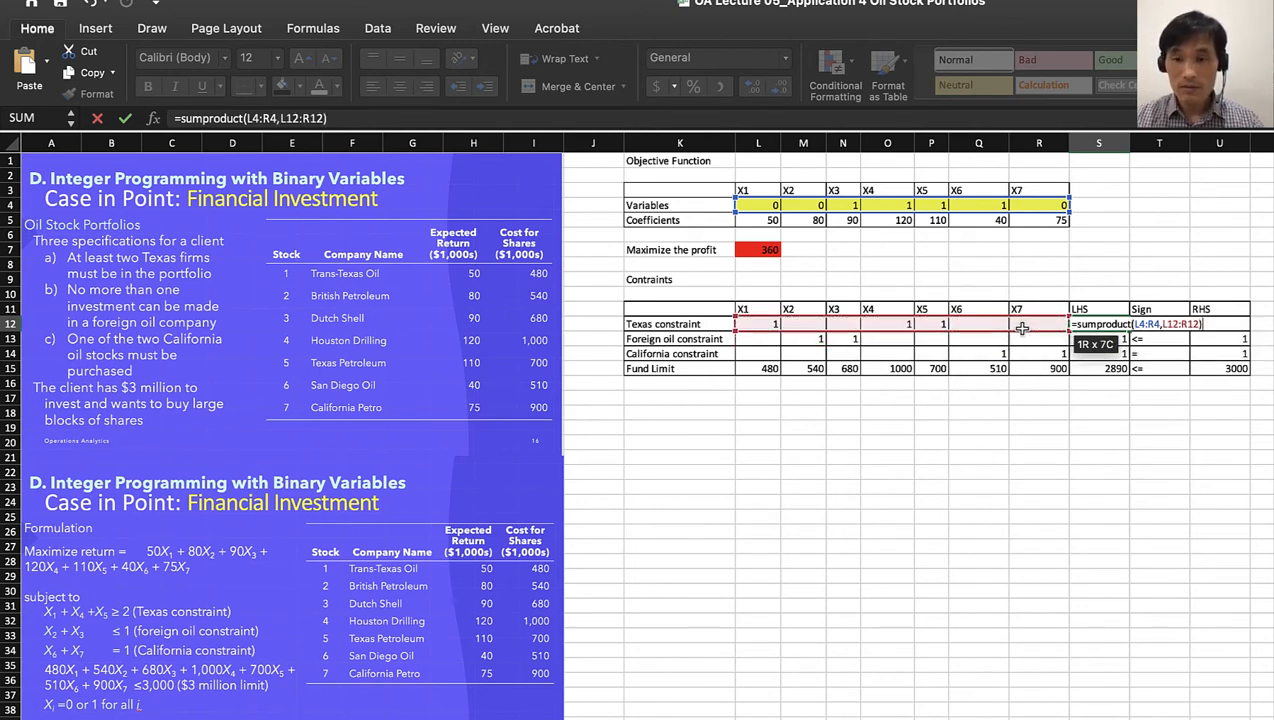
key(Return)
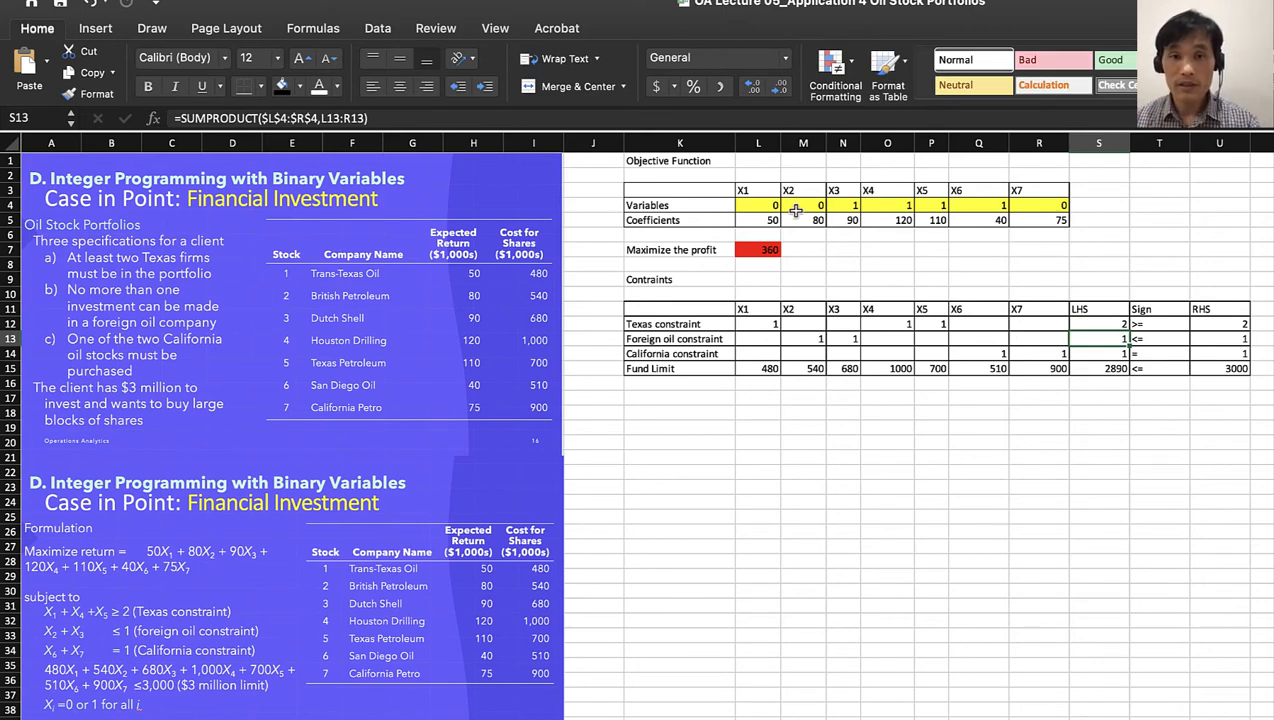
Step: Clear the variable values in L4:R4 and re-enter the LHS formula in S12 to recalculate it
drag(772, 205, 1018, 205)
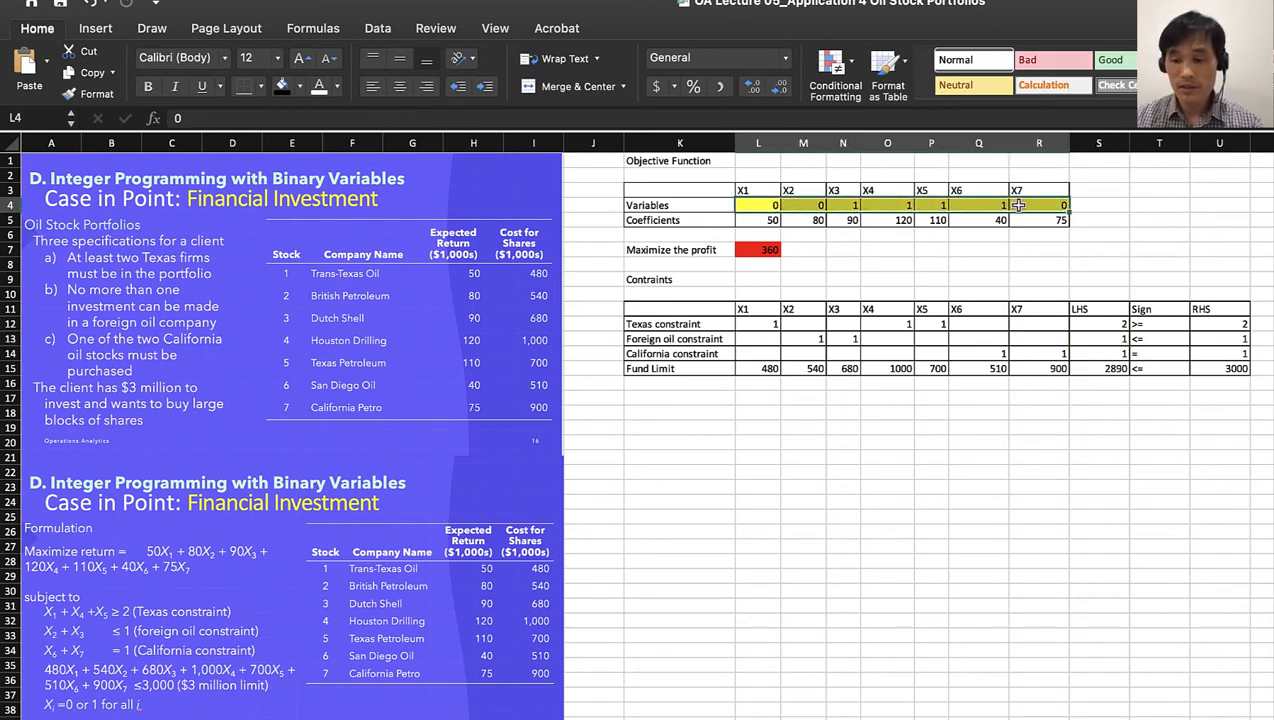
key(Delete)
click(1108, 327)
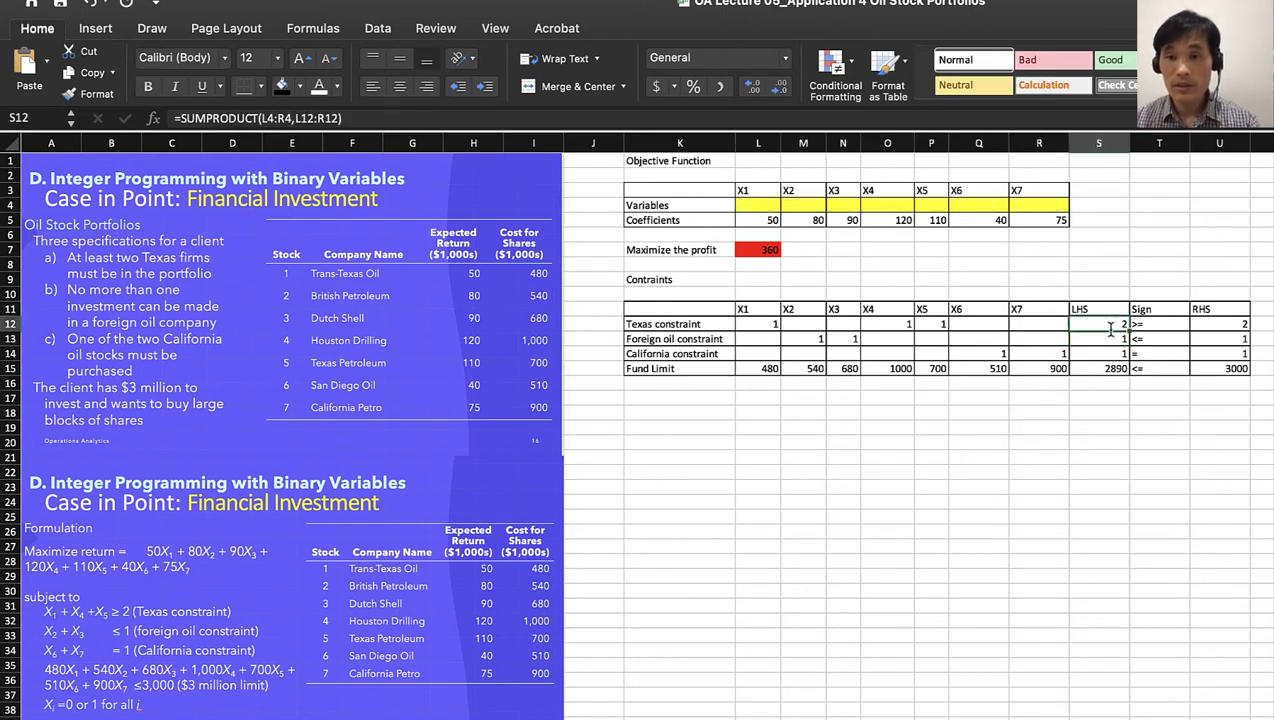
double_click(1110, 328)
key(Return)
Step: Make the variable range in the S12 formula absolute, giving =SUMPRODUCT($L$4:$R$4,L12:R12)
click(1110, 321)
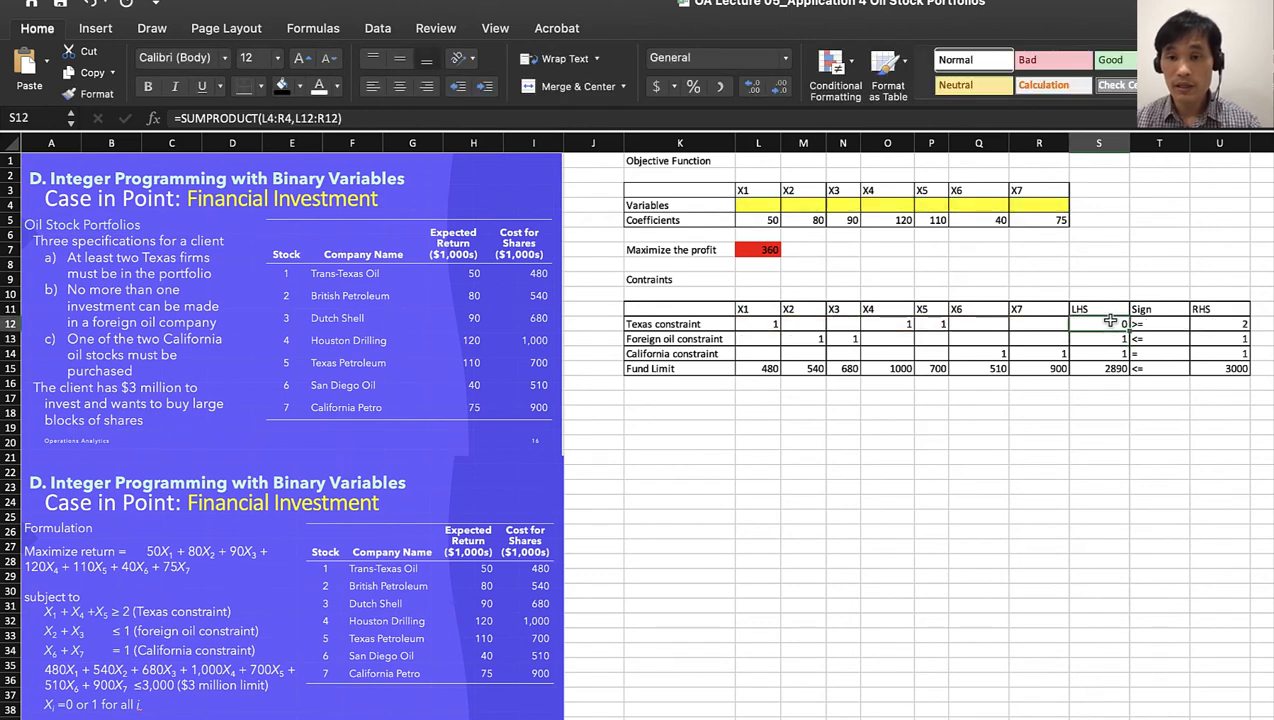
double_click(1110, 323)
click(1147, 327)
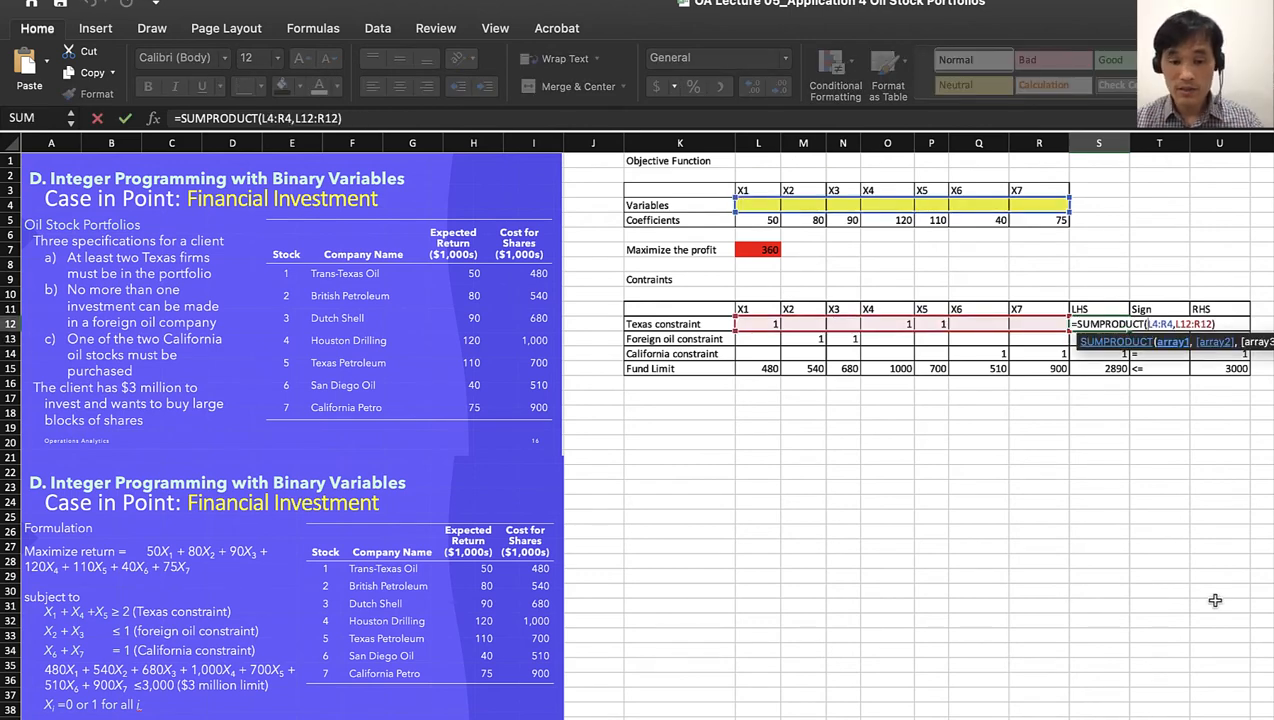
key(F4)
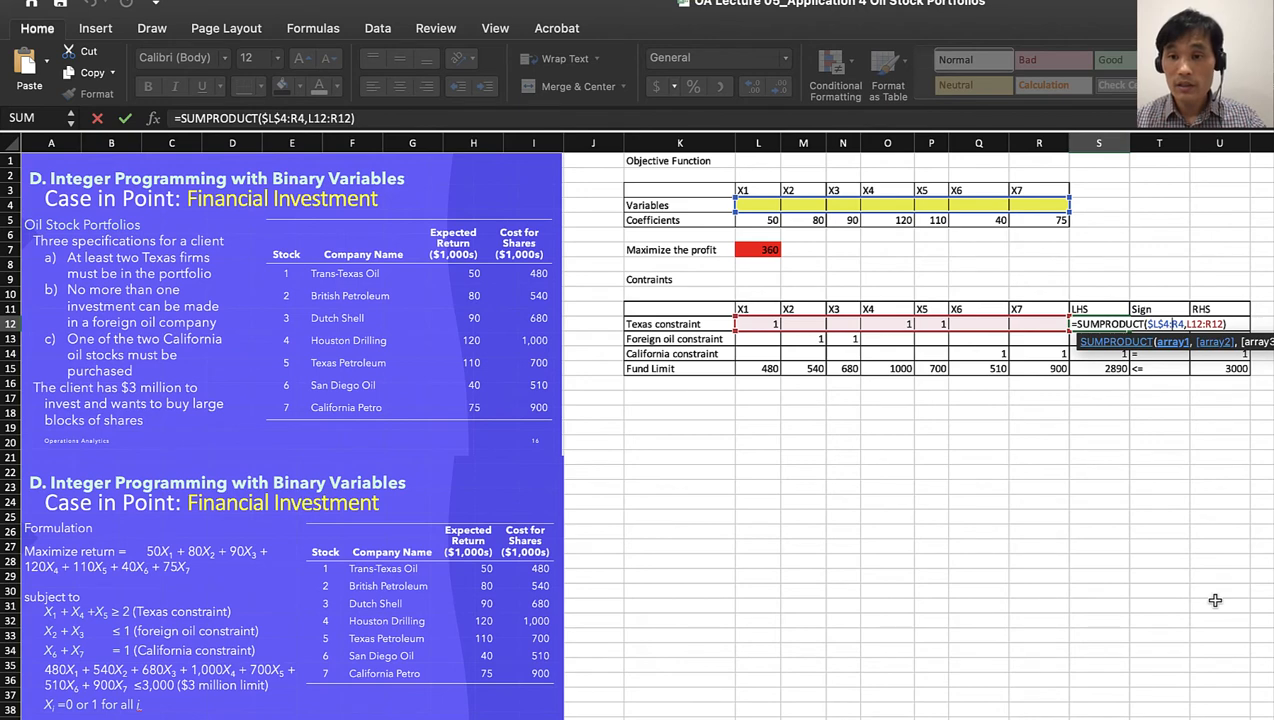
key(F4)
key(Return)
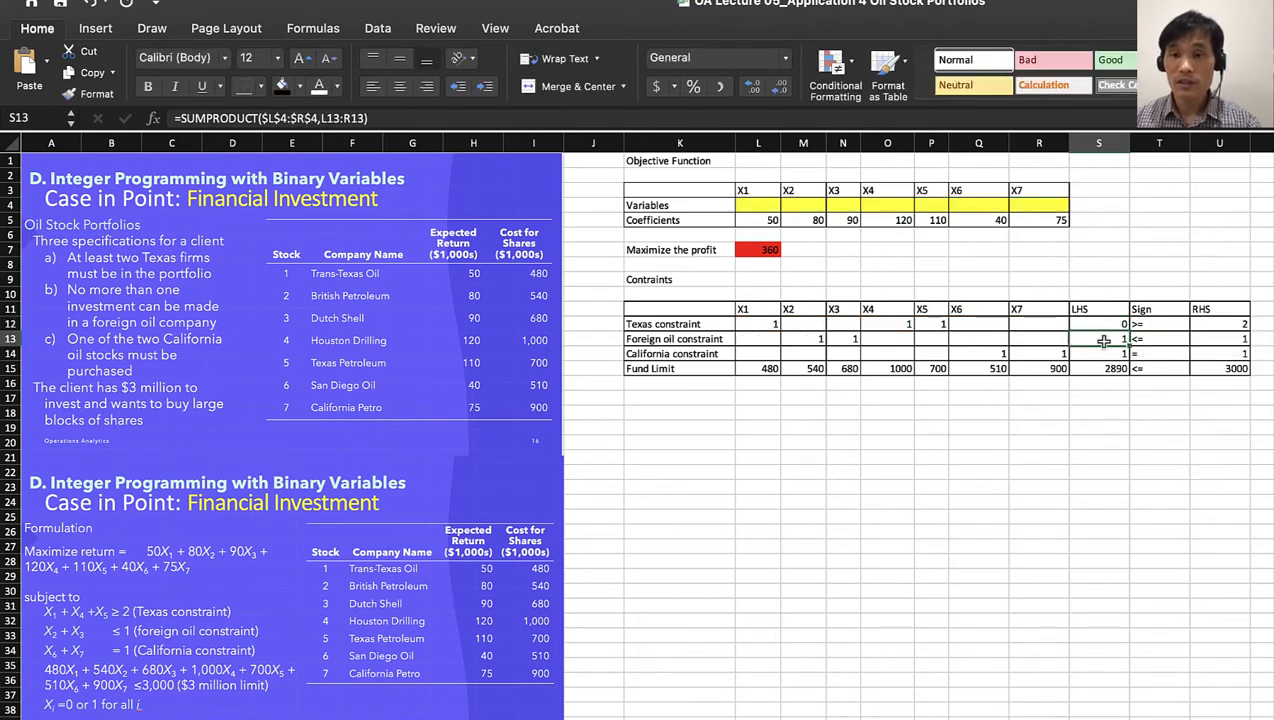
Step: Fill the LHS formula from S12 down through S15 for the remaining constraints
click(1096, 325)
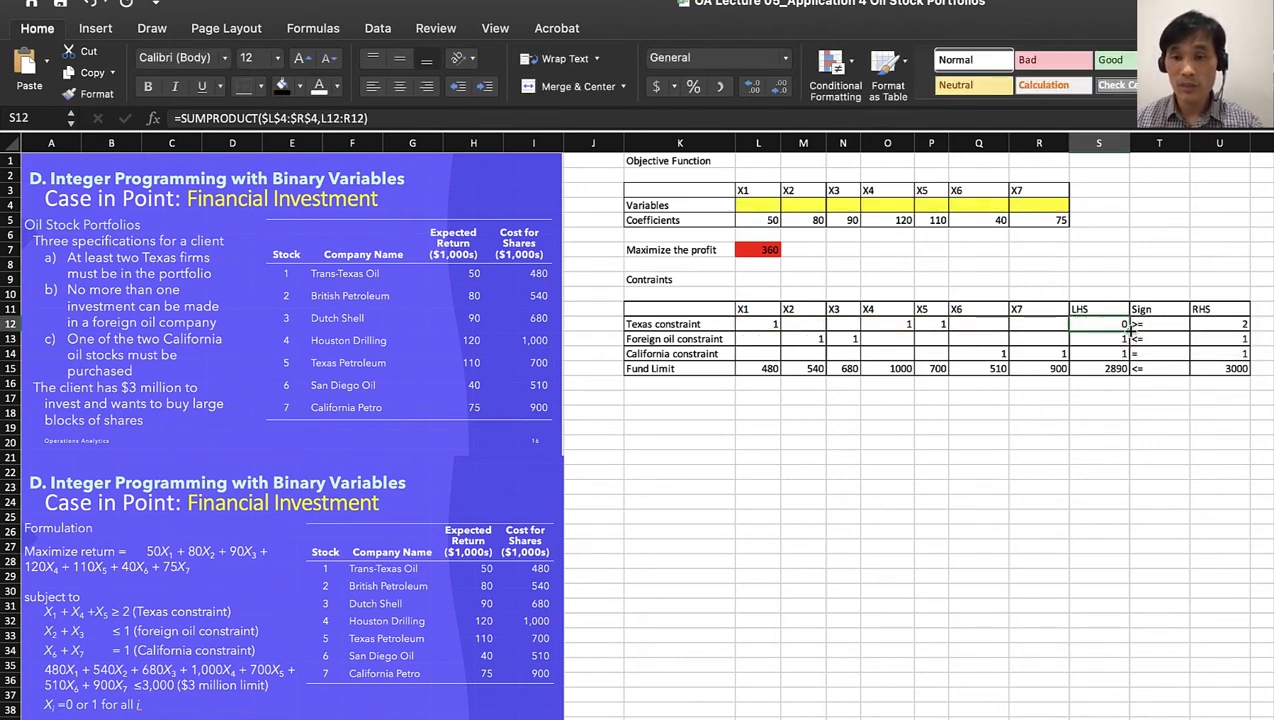
drag(1128, 353, 1130, 379)
click(1075, 486)
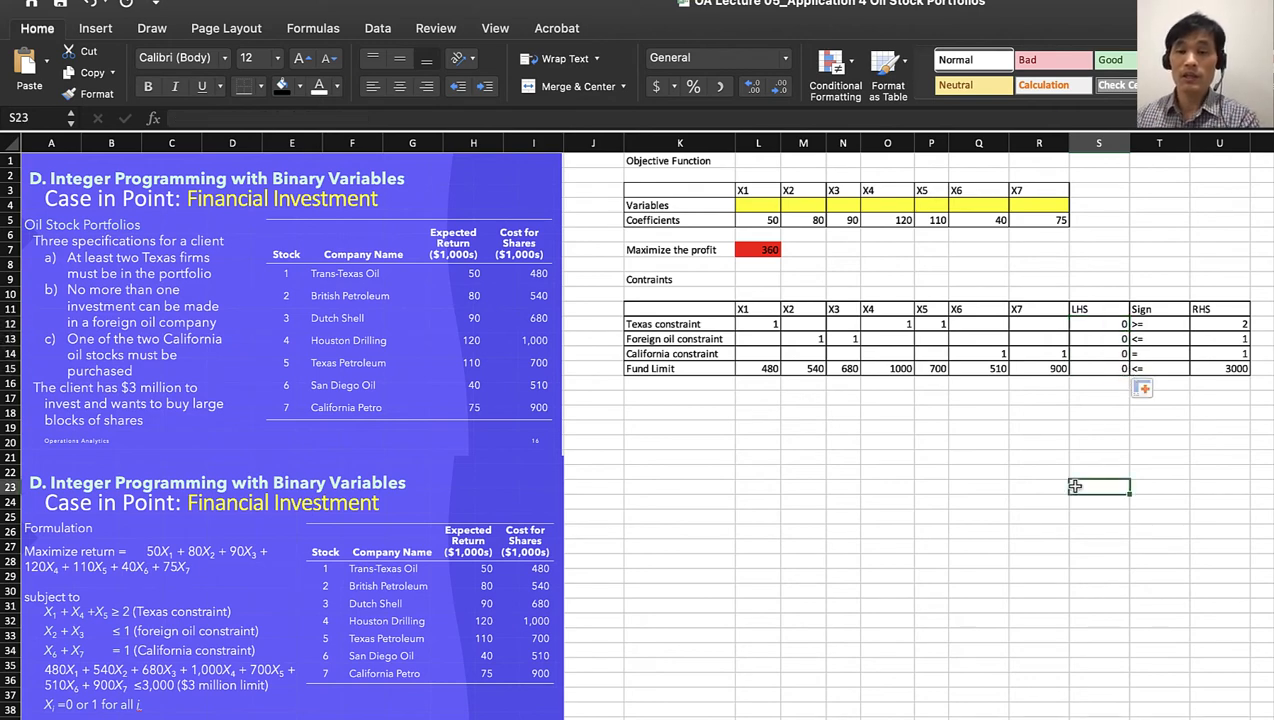
Step: Open Solver, arrange its parameters beside the constraint table, and check the changing variable cells
click(1099, 323)
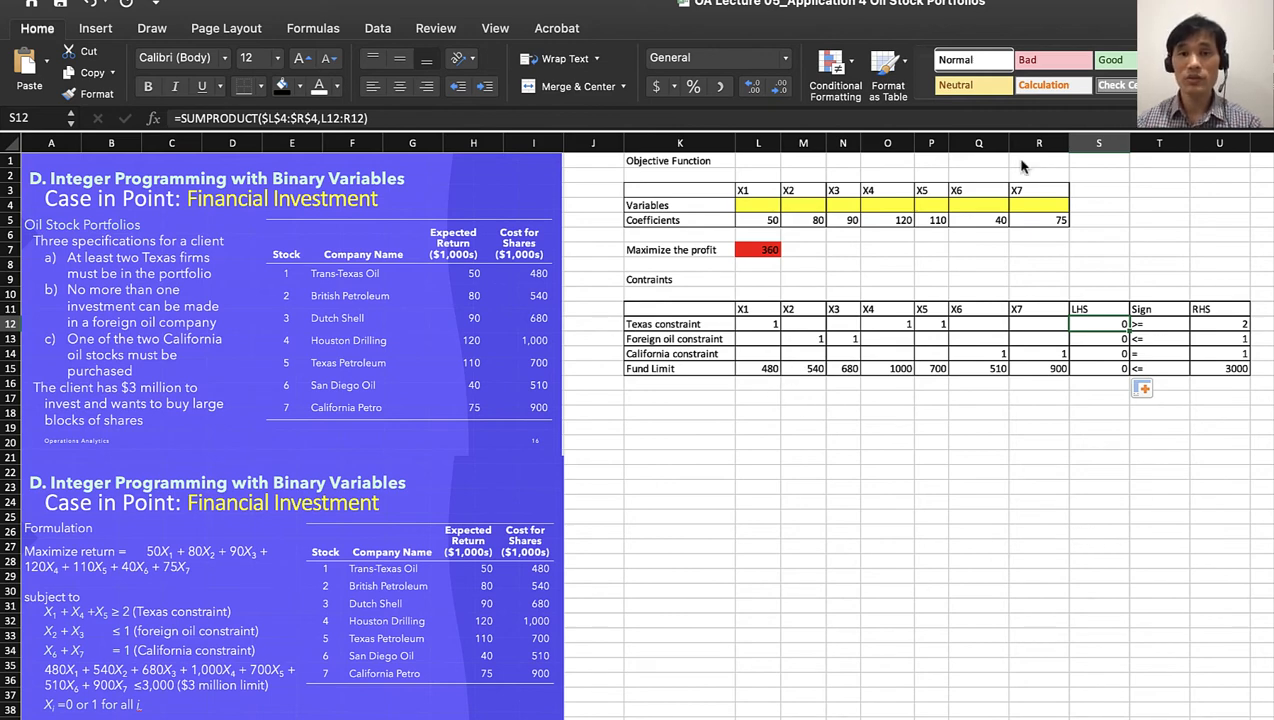
click(380, 28)
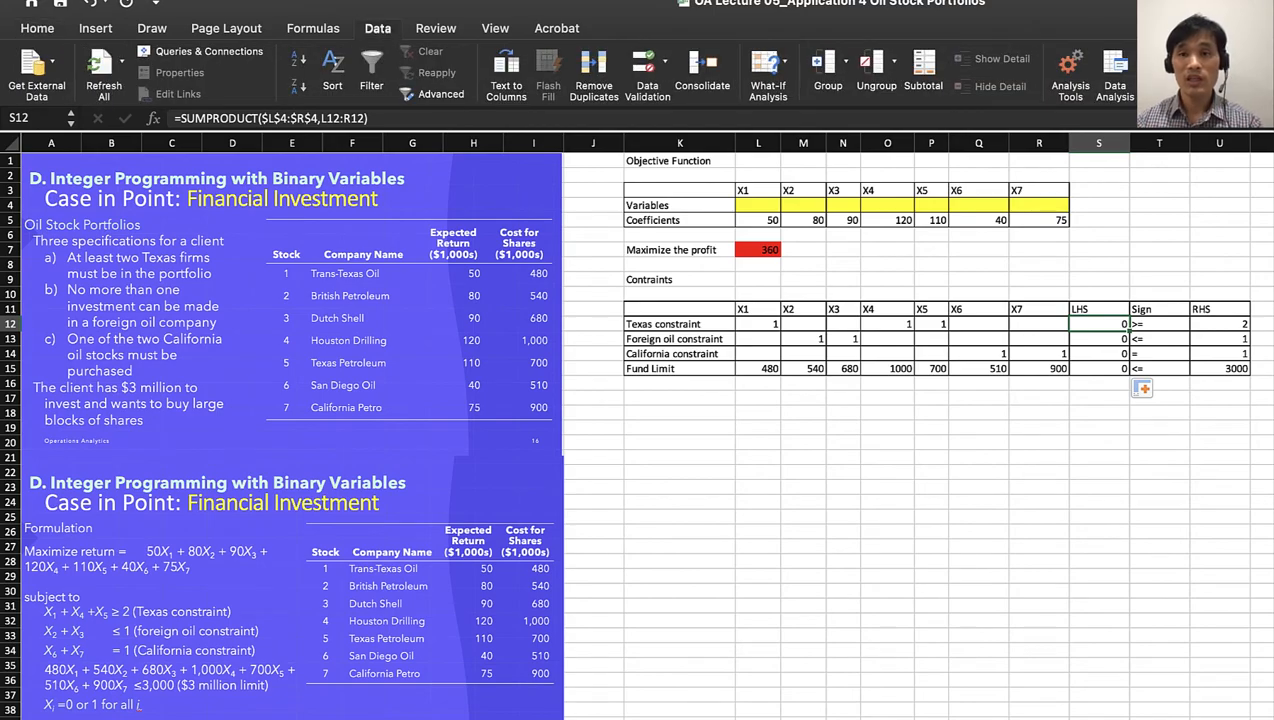
click(1158, 72)
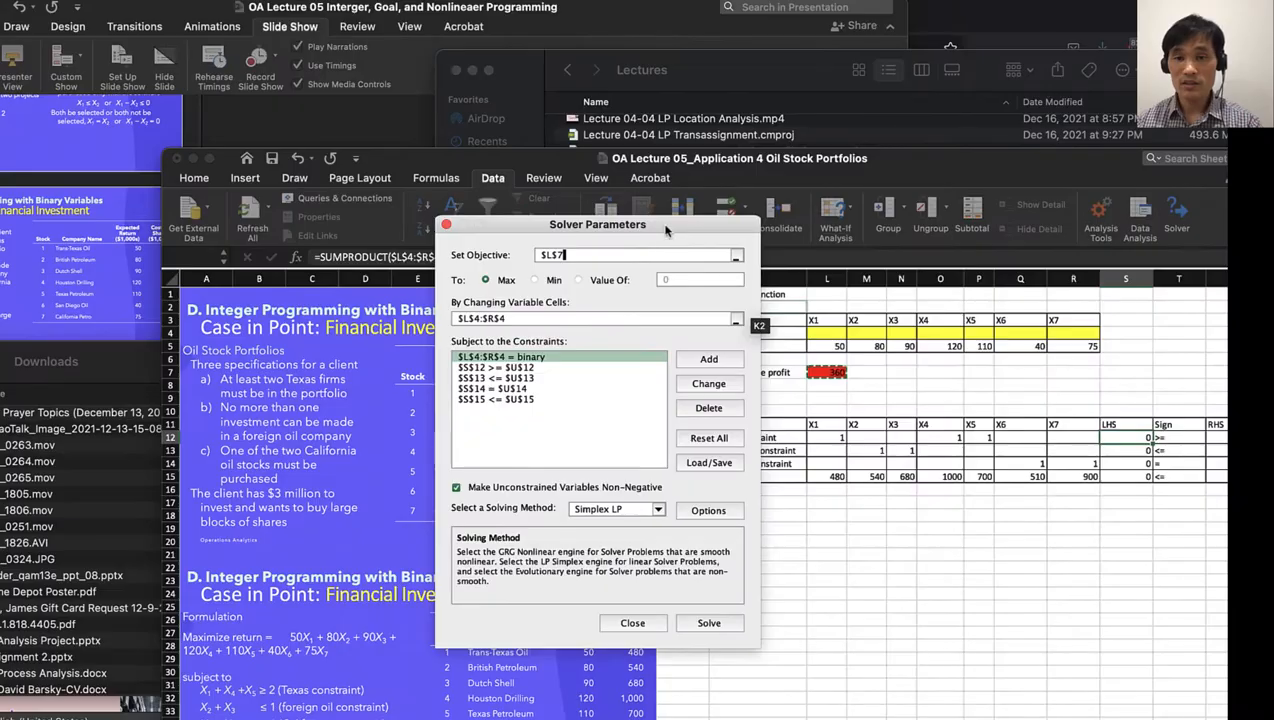
drag(665, 230, 1269, 299)
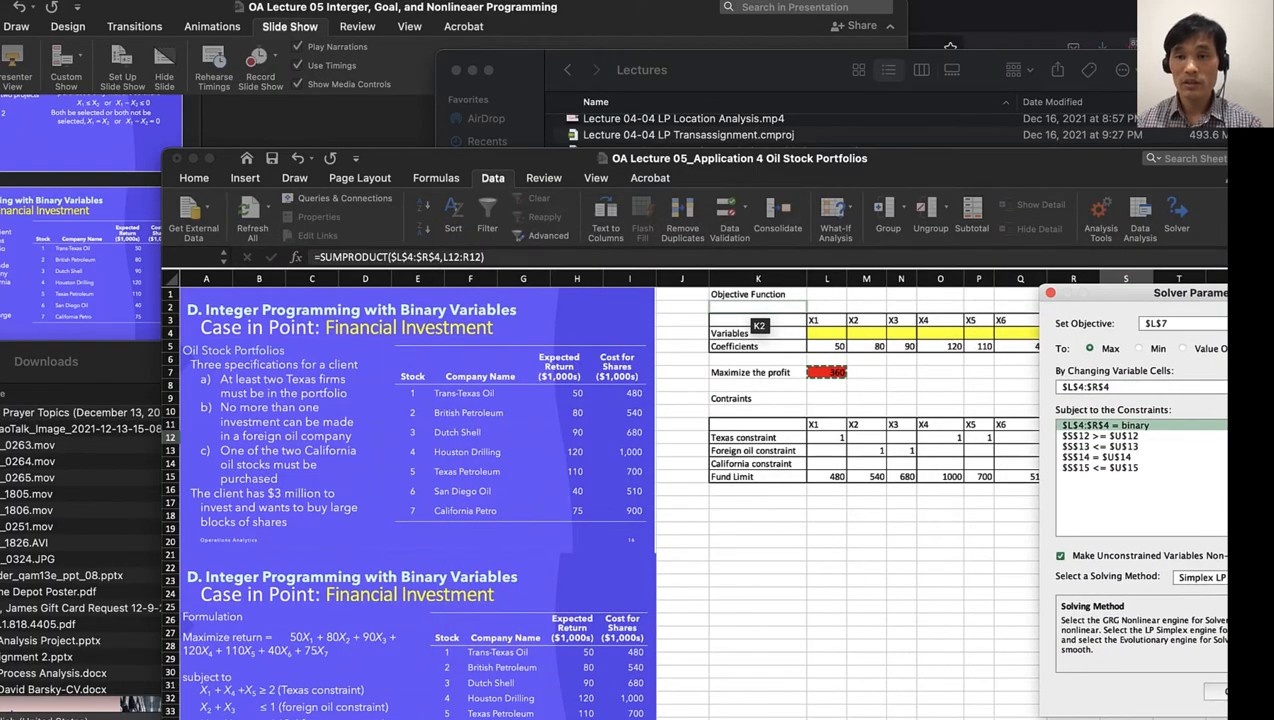
drag(1005, 157, 839, 9)
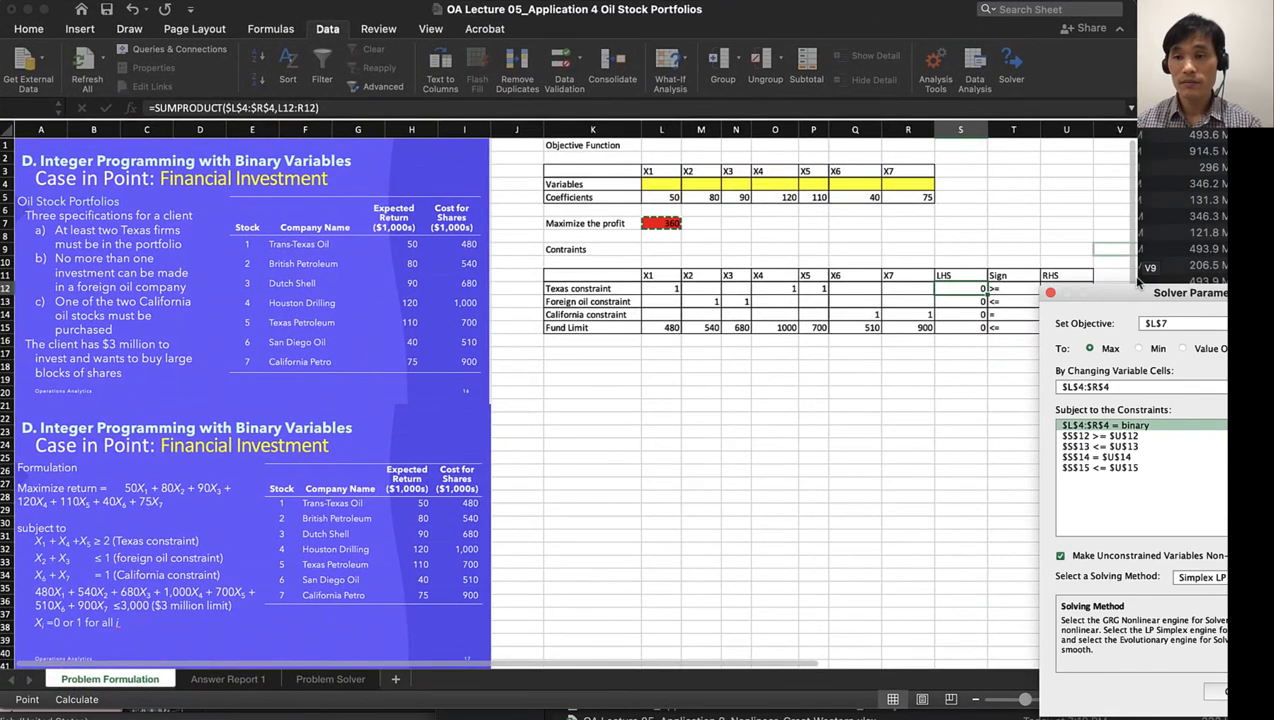
drag(1139, 298, 1000, 359)
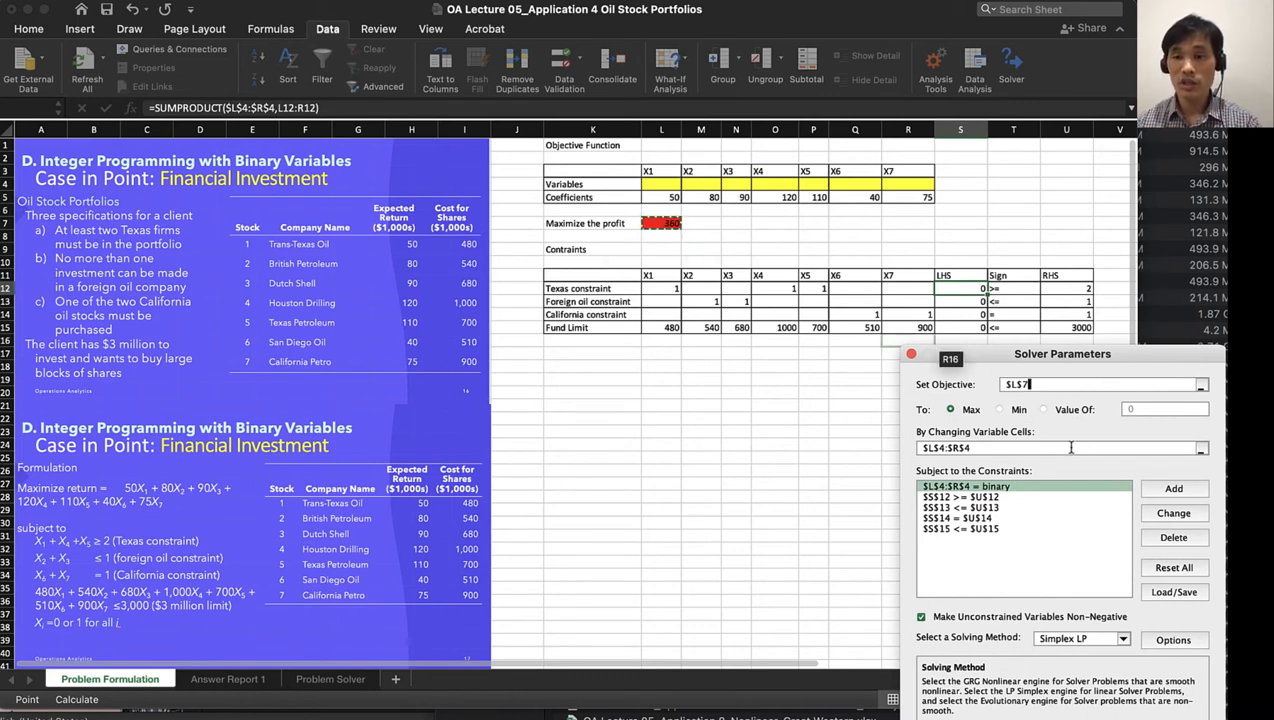
click(1010, 449)
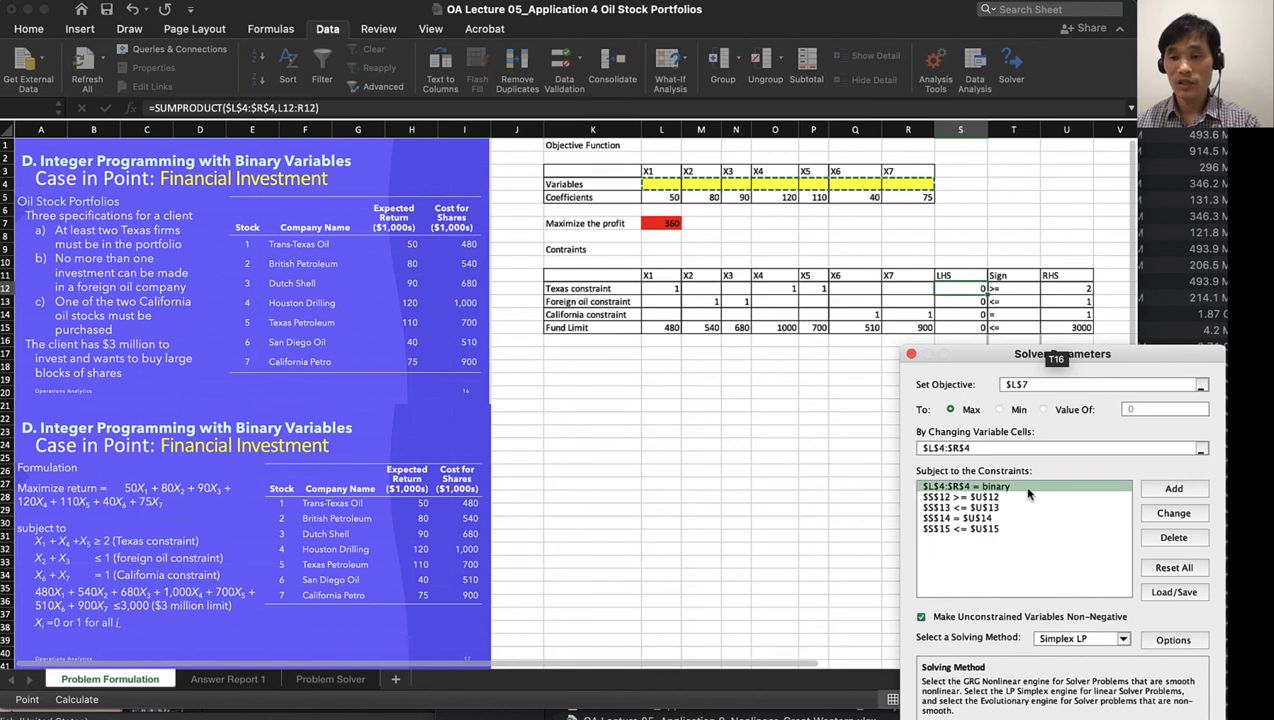
Step: Add a Solver constraint making the variable cells $L$4:$R$4 binary, and delete the duplicate binary constraint from the list
click(1174, 489)
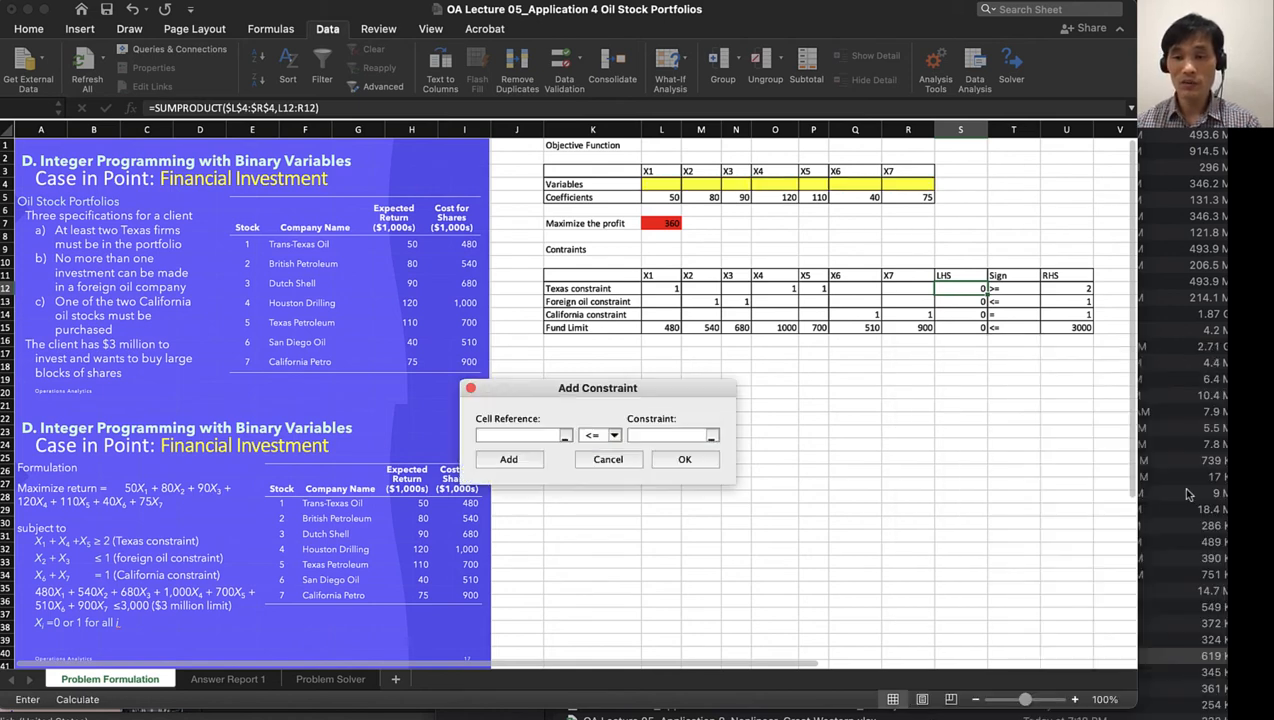
drag(660, 184, 895, 190)
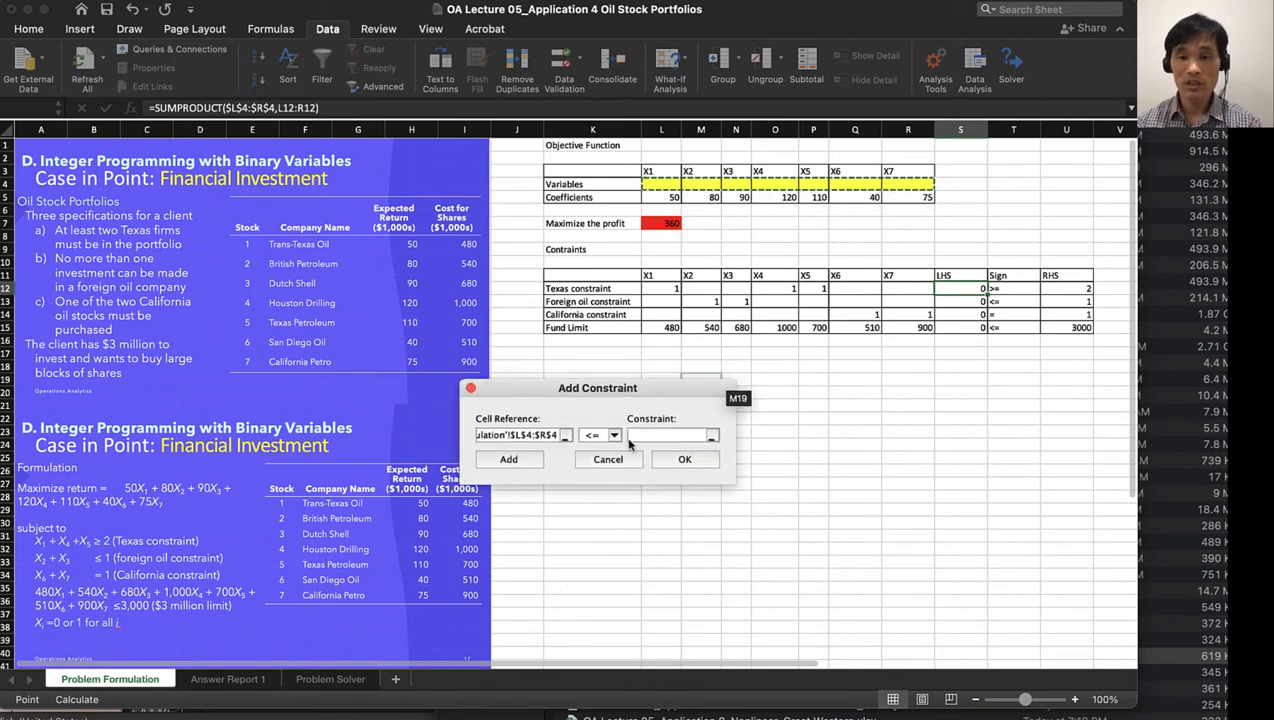
click(613, 436)
click(618, 495)
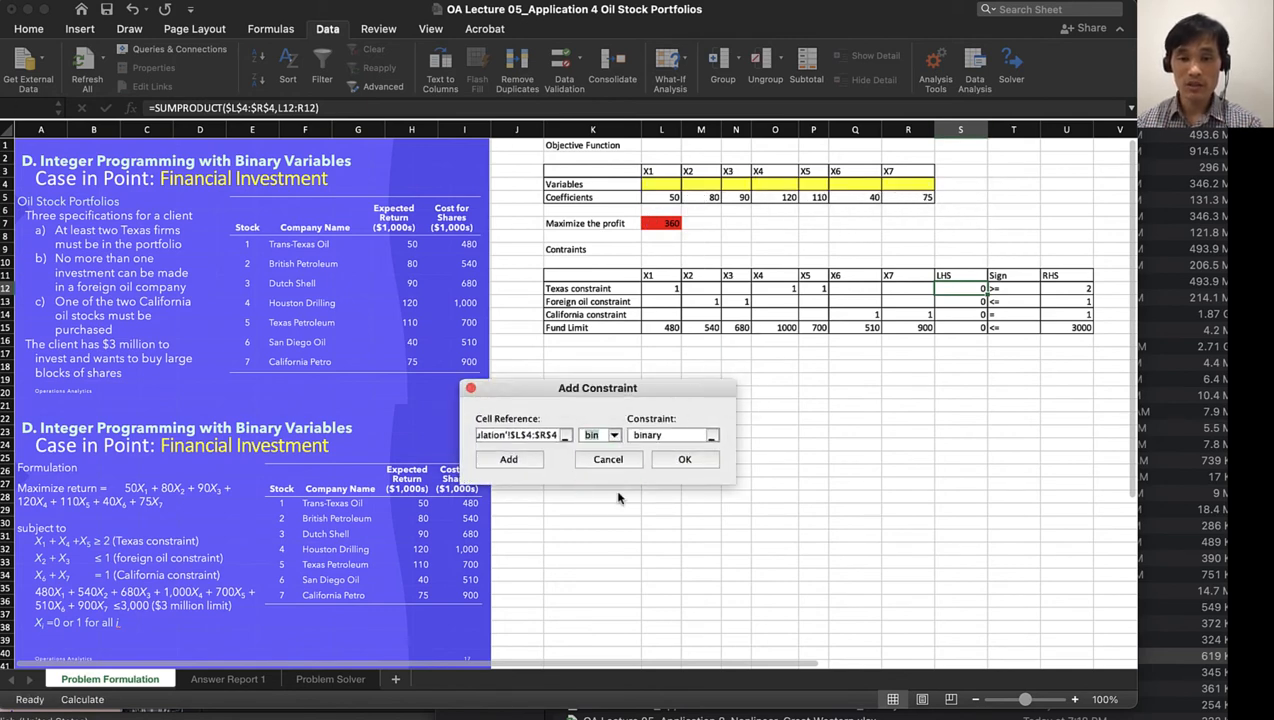
click(684, 460)
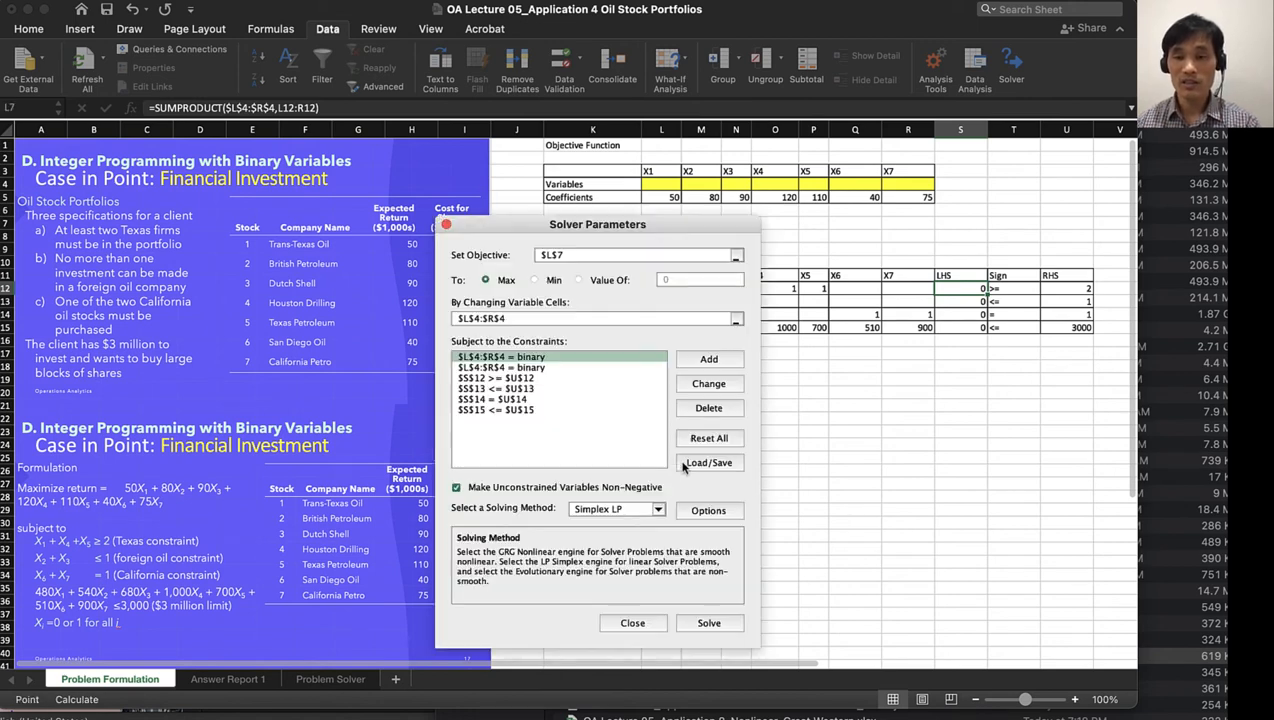
click(519, 368)
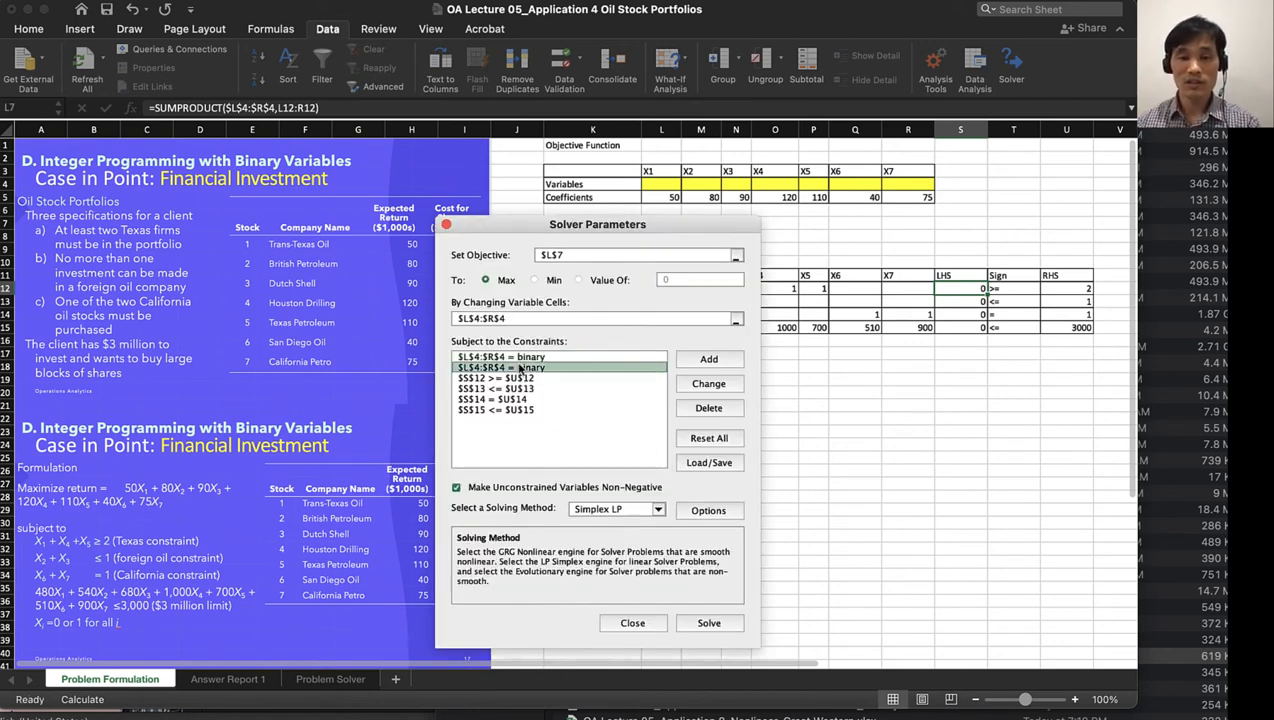
click(708, 408)
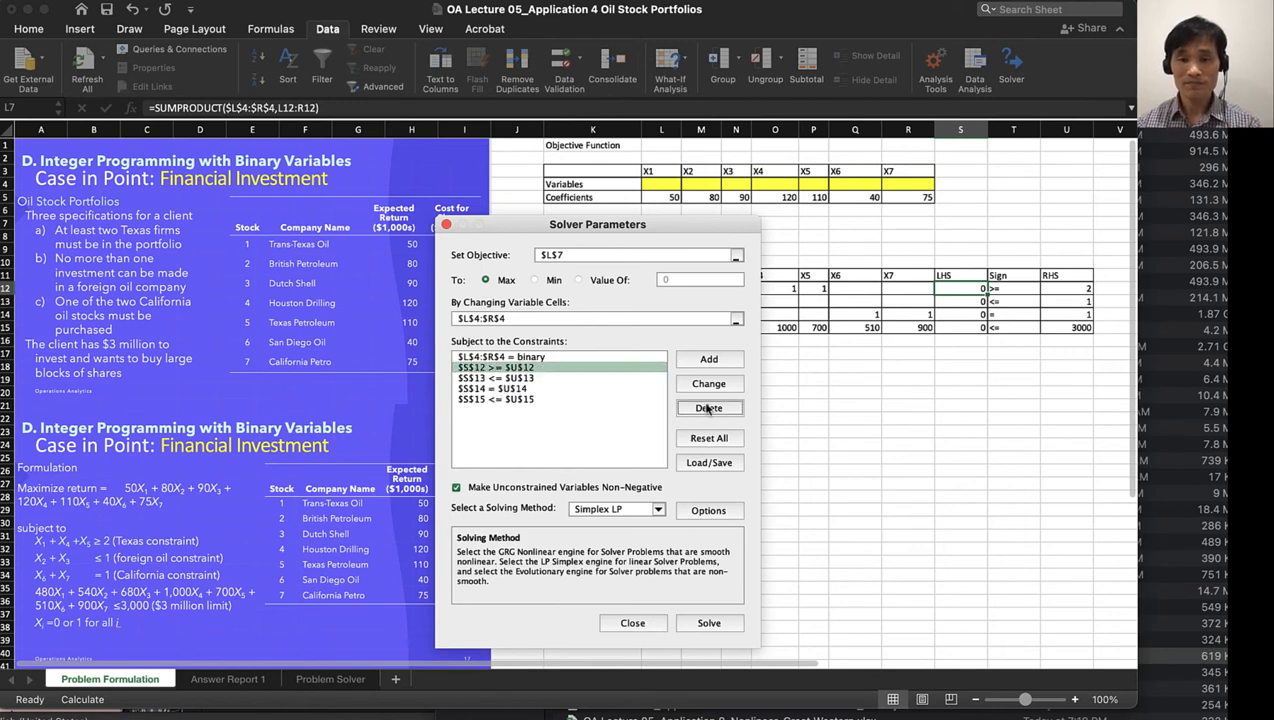
Step: Solve the model, keep the Solver solution, and generate an Answer report
click(707, 623)
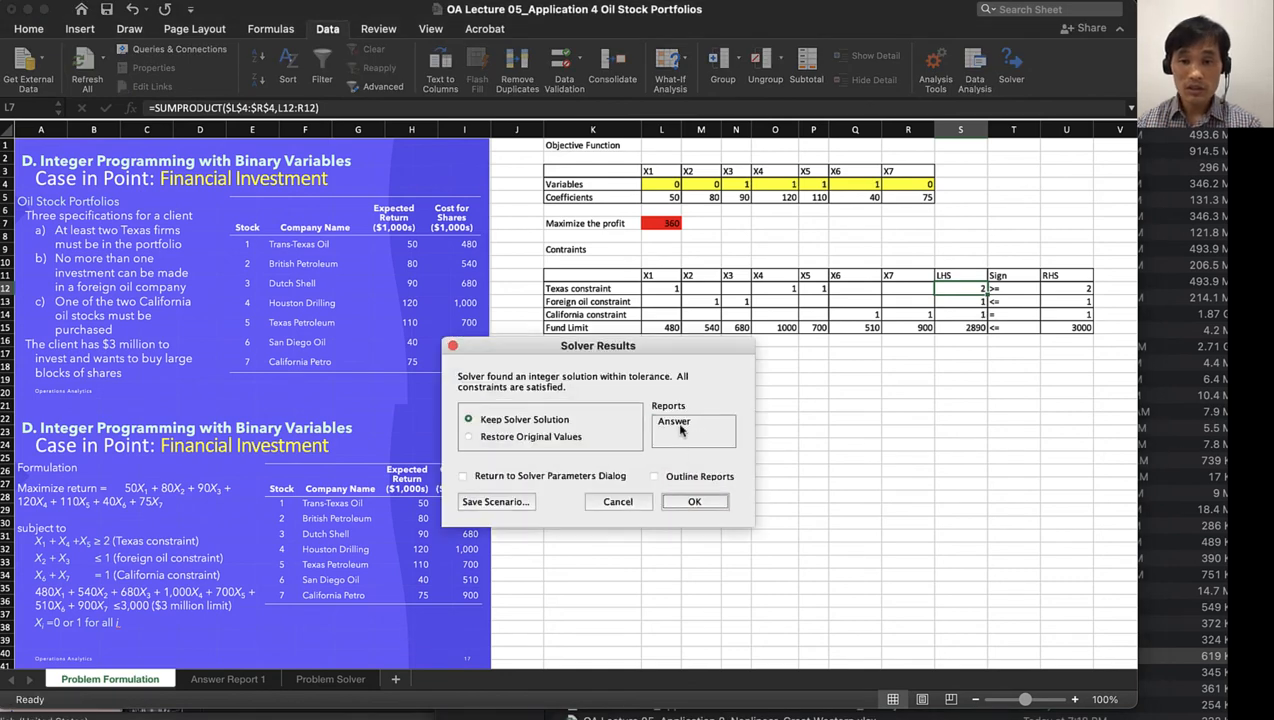
click(679, 424)
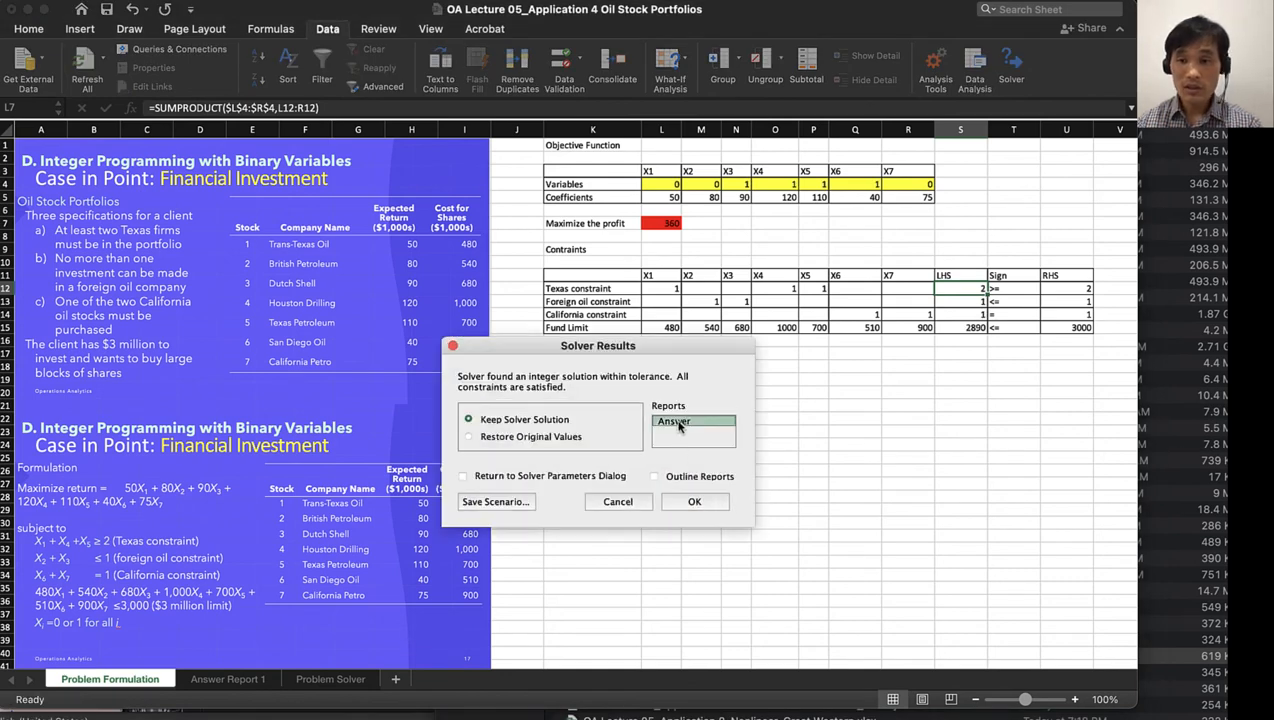
click(694, 502)
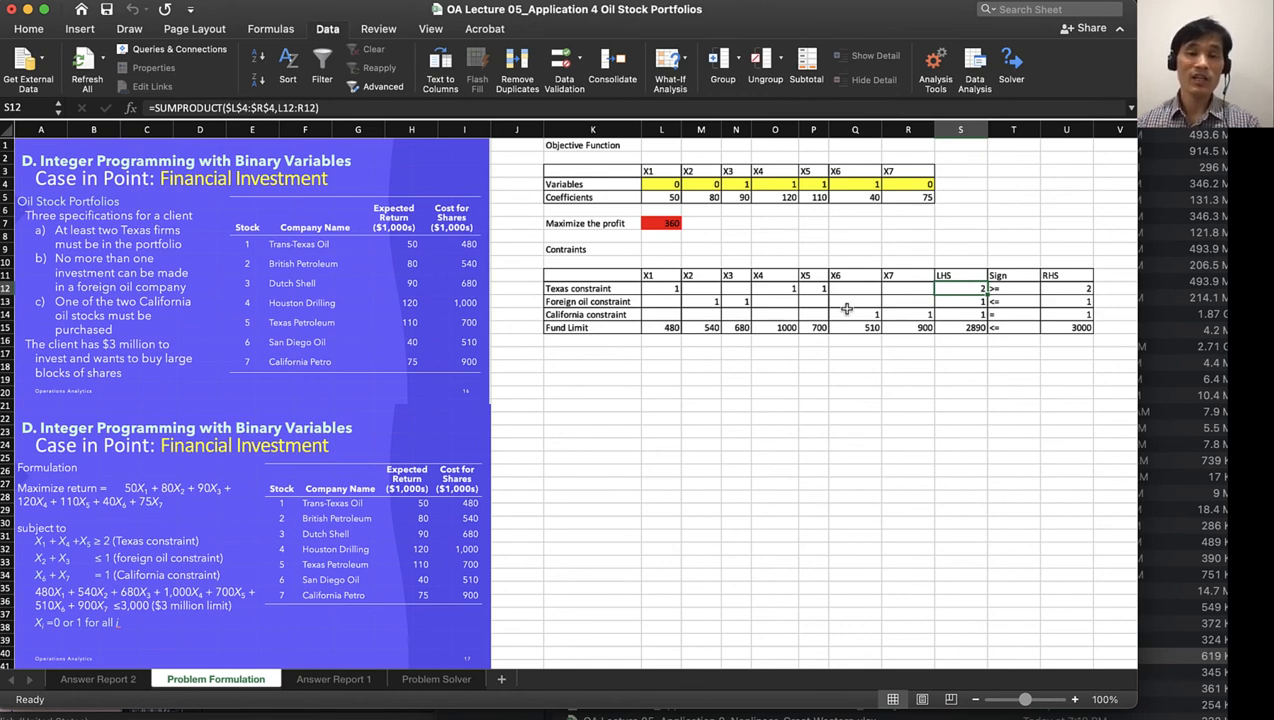
click(690, 469)
click(840, 1)
click(860, 12)
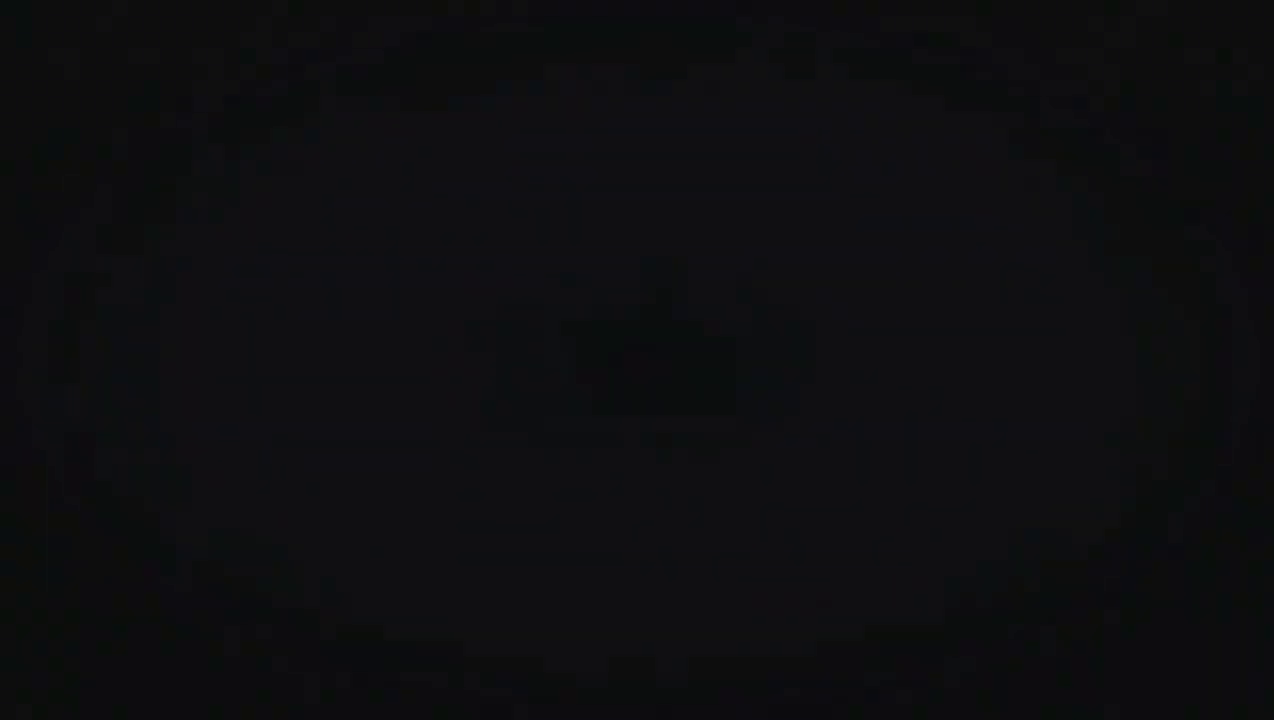